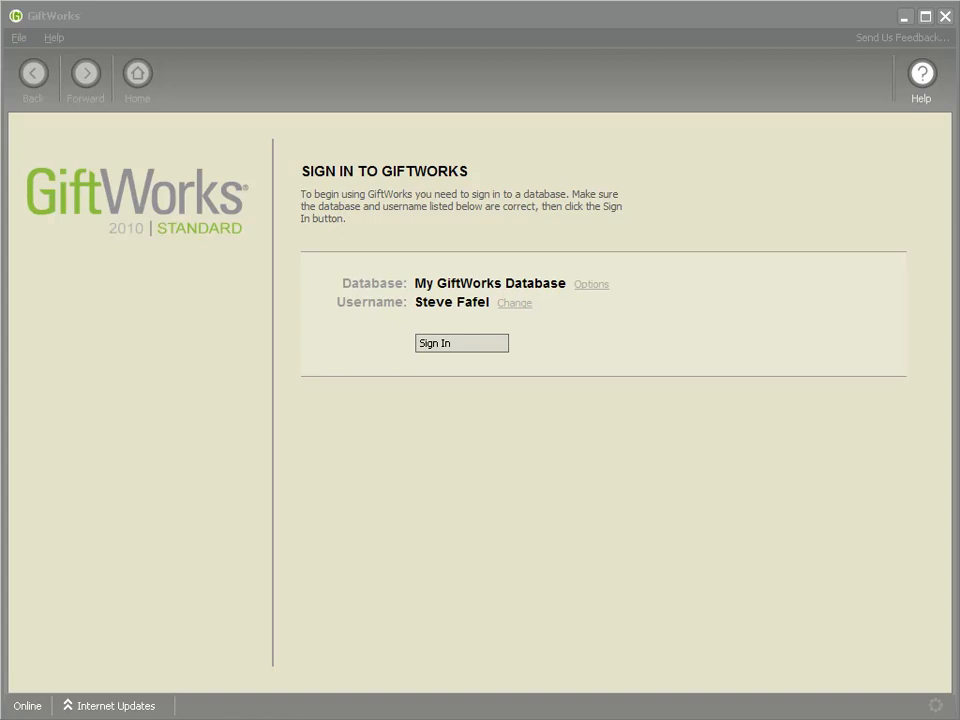
Sign in to My GiftWorks Database and review the recently added donors and their last donations on the donors dashboard
left_click(443, 350)
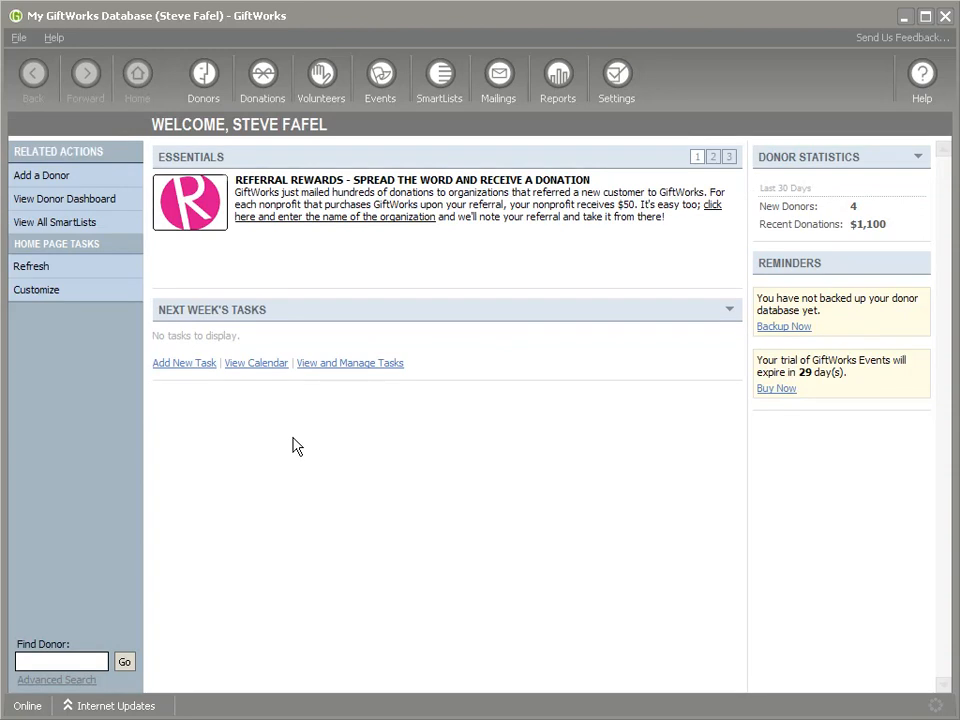
left_click(205, 80)
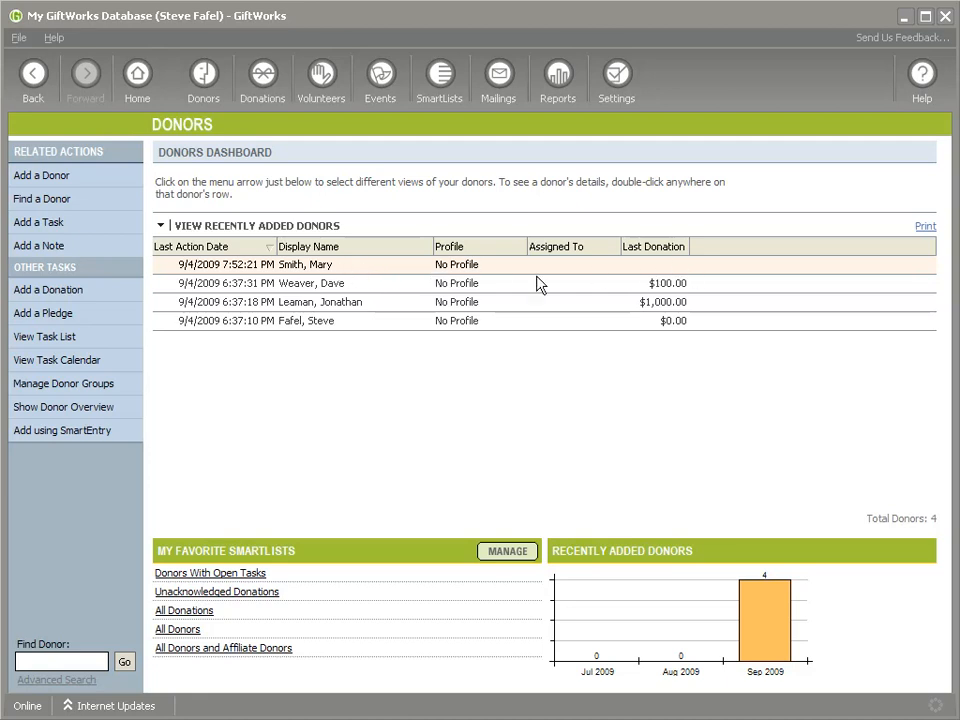
left_click(306, 288)
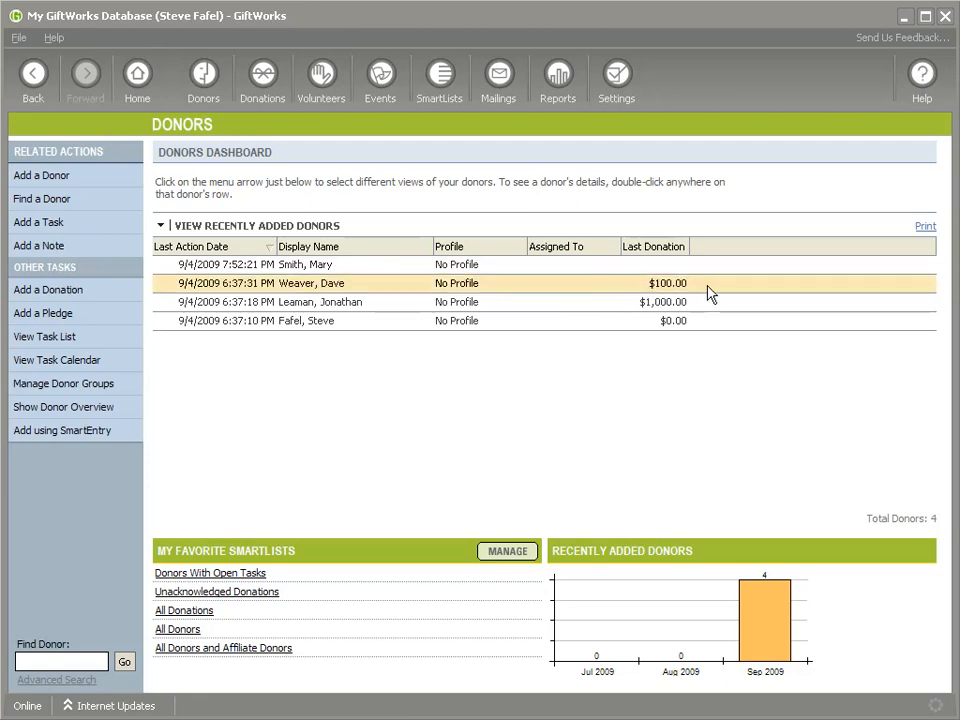
left_click(258, 303)
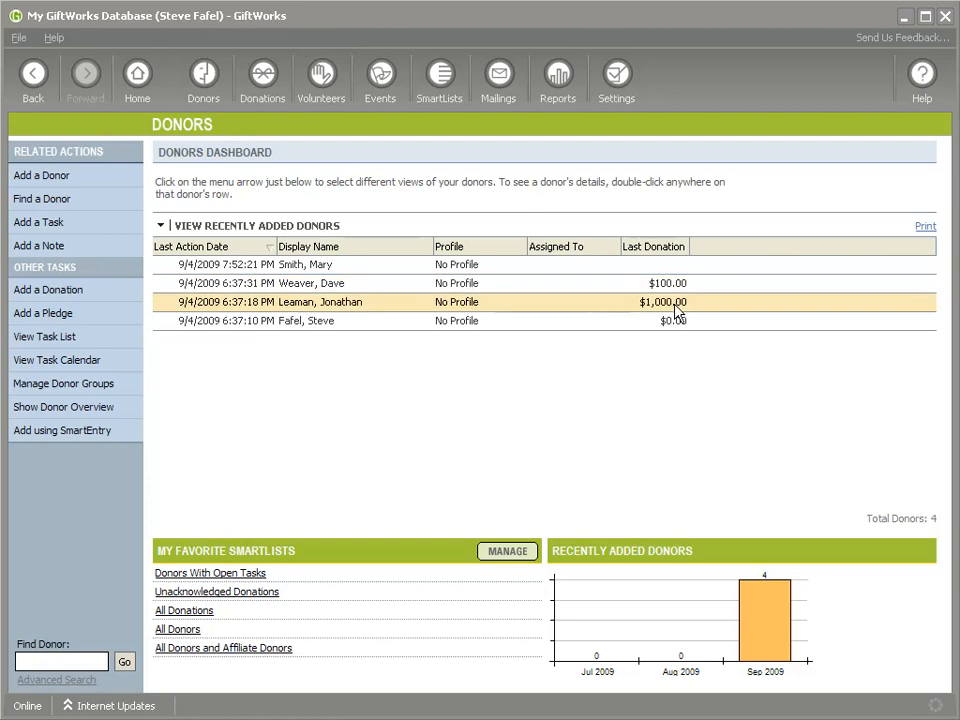
left_click(312, 321)
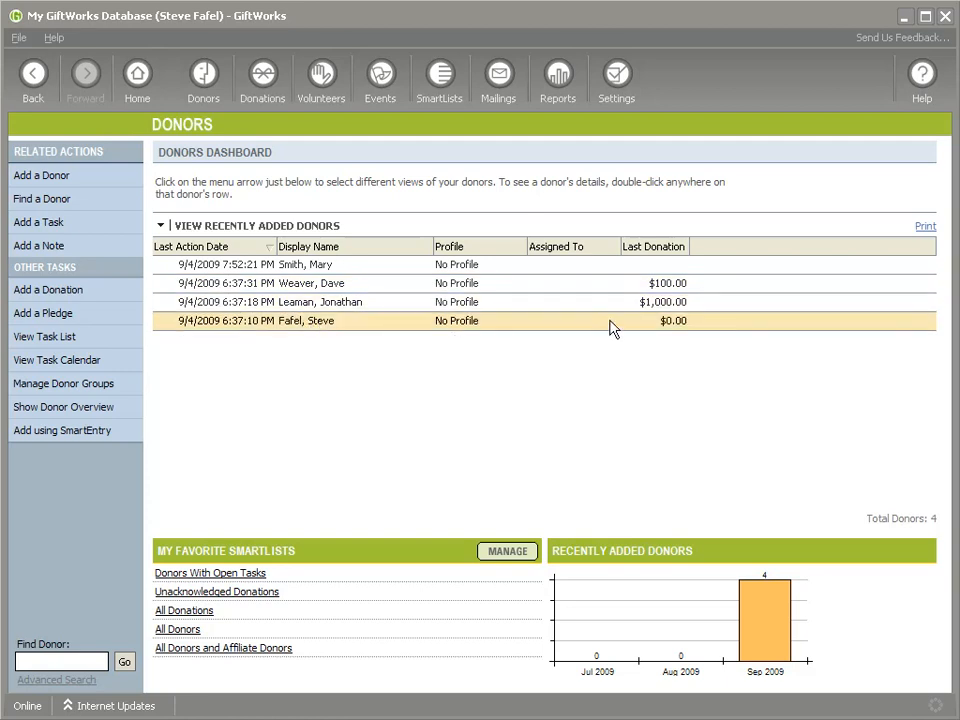
Examine the payment type and Bags of Food field of the gift from the donor with the $0.00 donation, and return to the donors dashboard
double_click(537, 330)
left_click(496, 248)
left_click(530, 429)
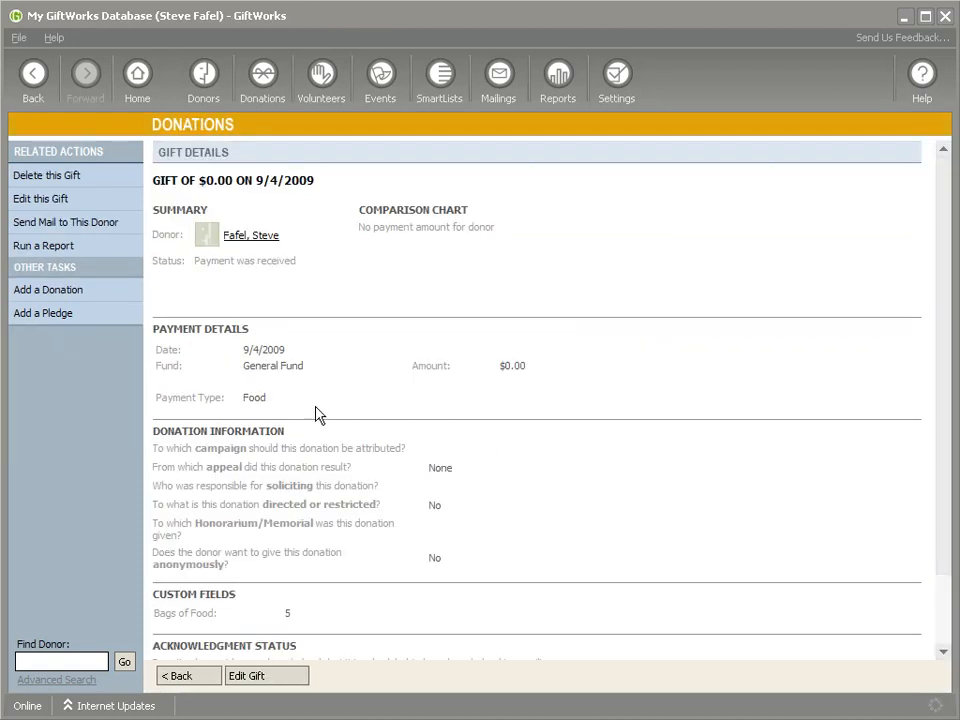
left_click_drag(246, 398, 272, 398)
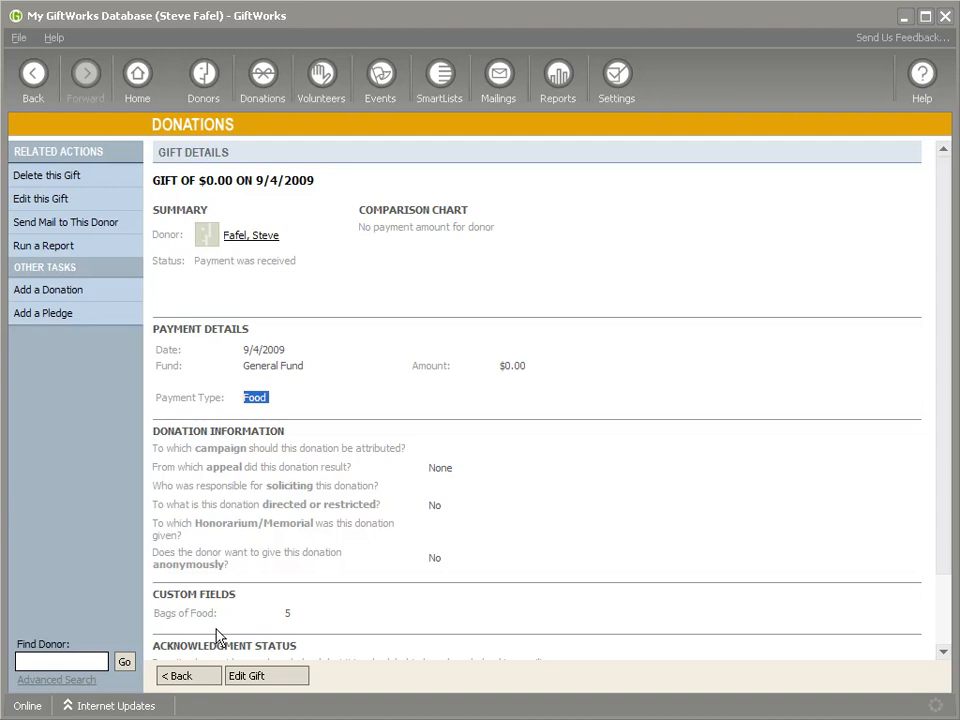
left_click_drag(155, 614, 182, 622)
left_click(298, 618)
left_click(203, 680)
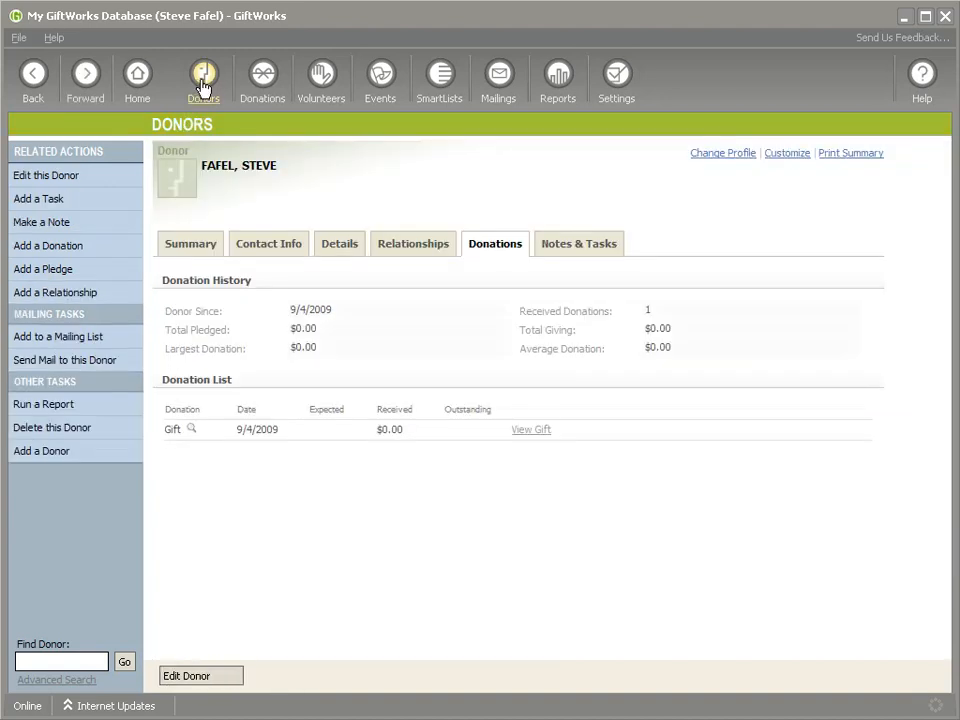
left_click(204, 90)
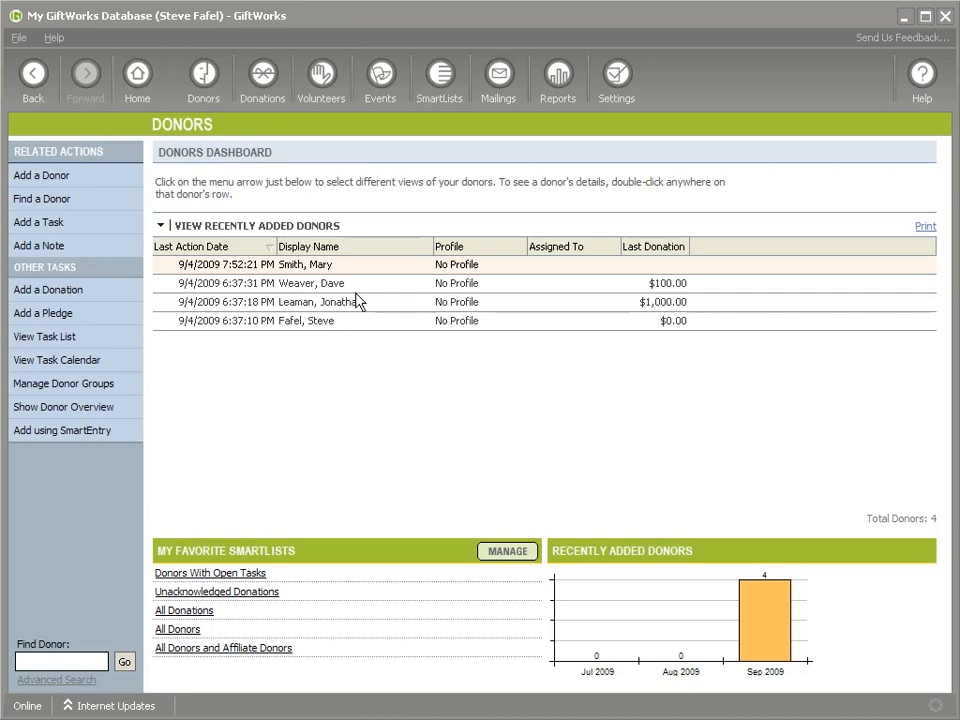
left_click(335, 321)
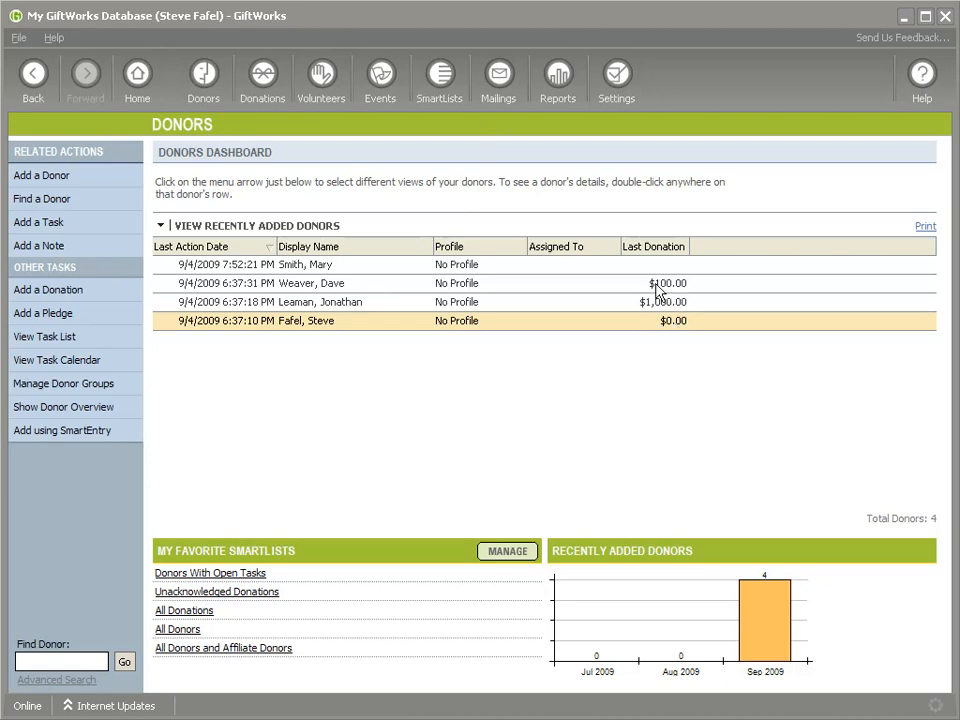
Start a mailing to the Welcome Letters list with its recipients as listed and the New Member Thank You Letter as its letter
left_click(500, 78)
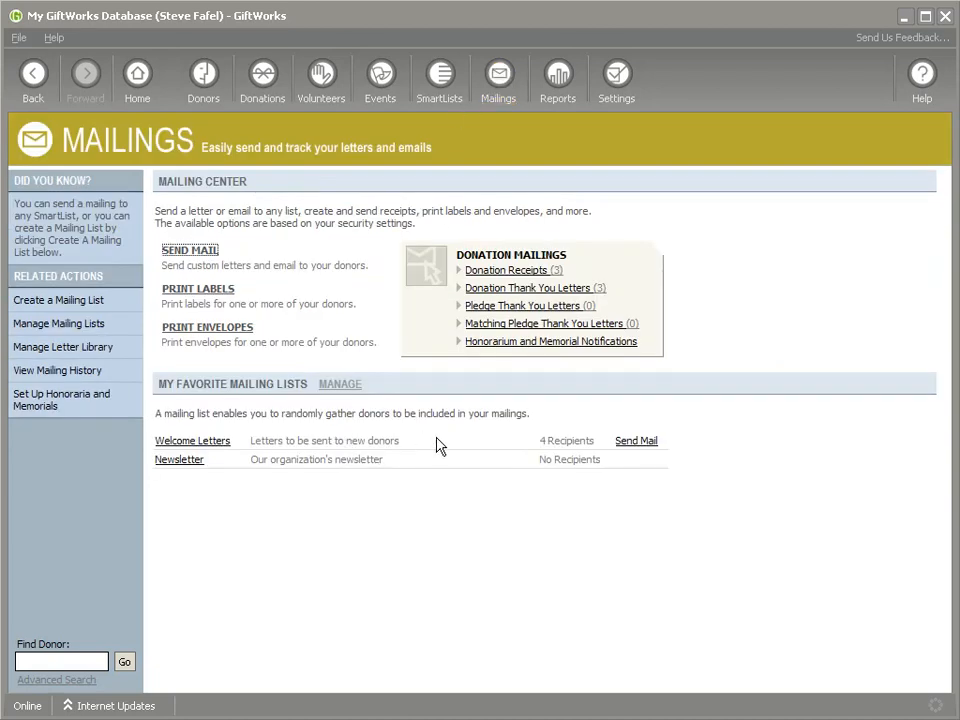
left_click(648, 442)
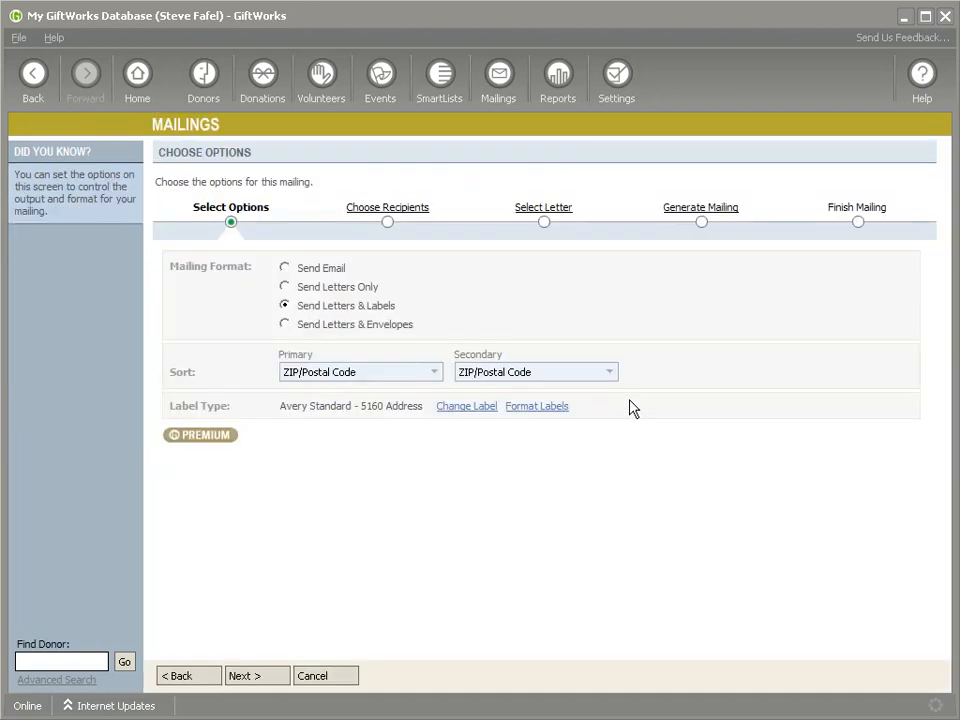
left_click(378, 208)
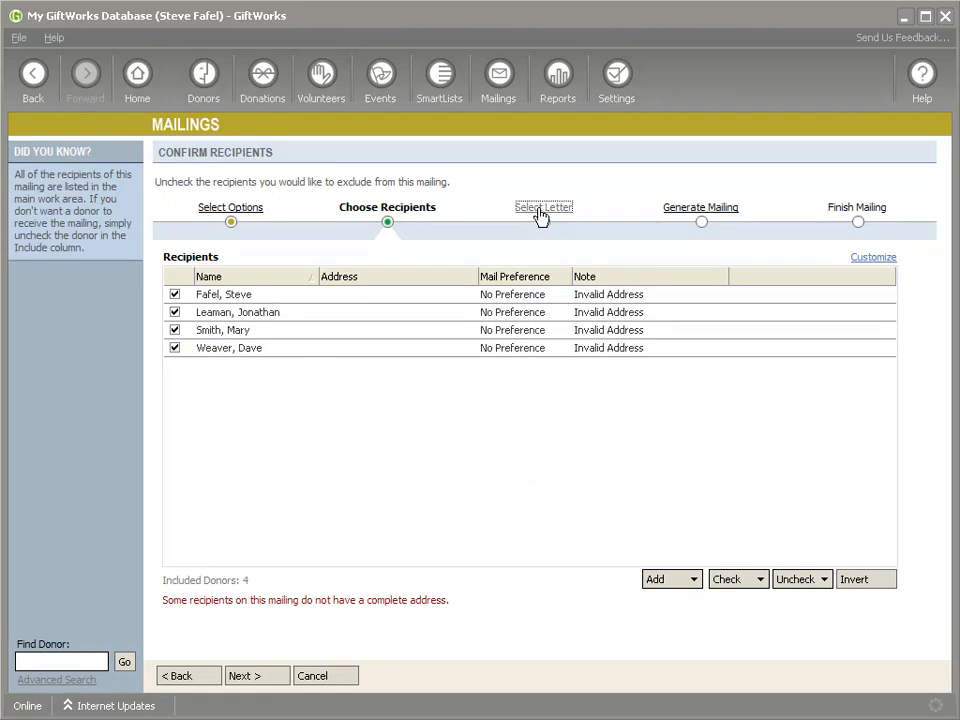
left_click(541, 210)
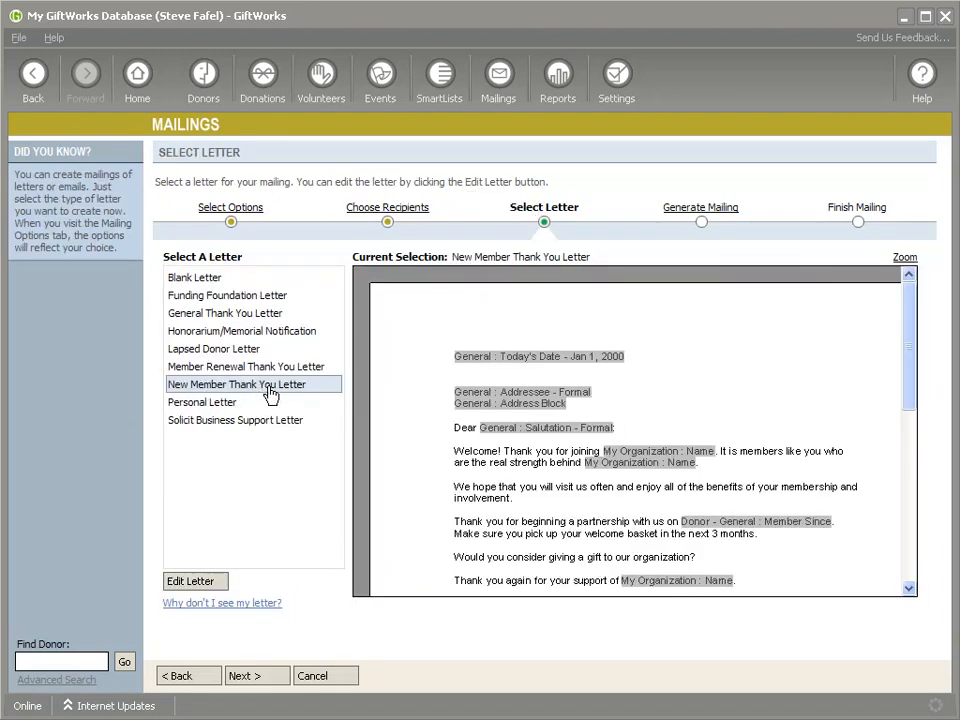
left_click_drag(909, 360, 912, 366)
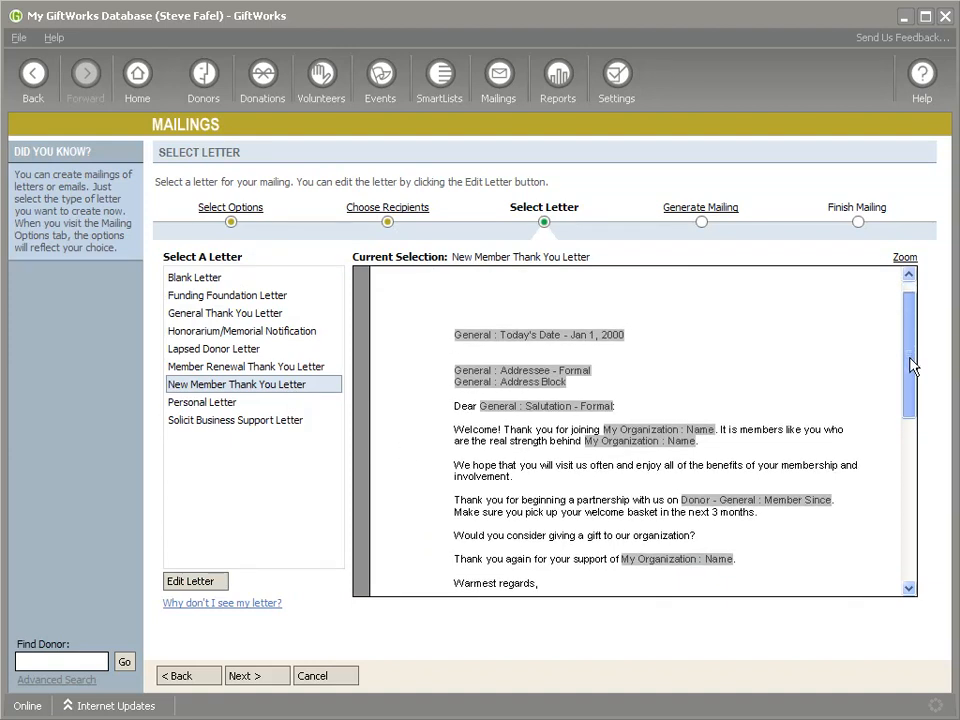
Edit the New Member Thank You Letter, replacing "in the next 3 months" in the welcome basket sentence with "by"
left_click(209, 584)
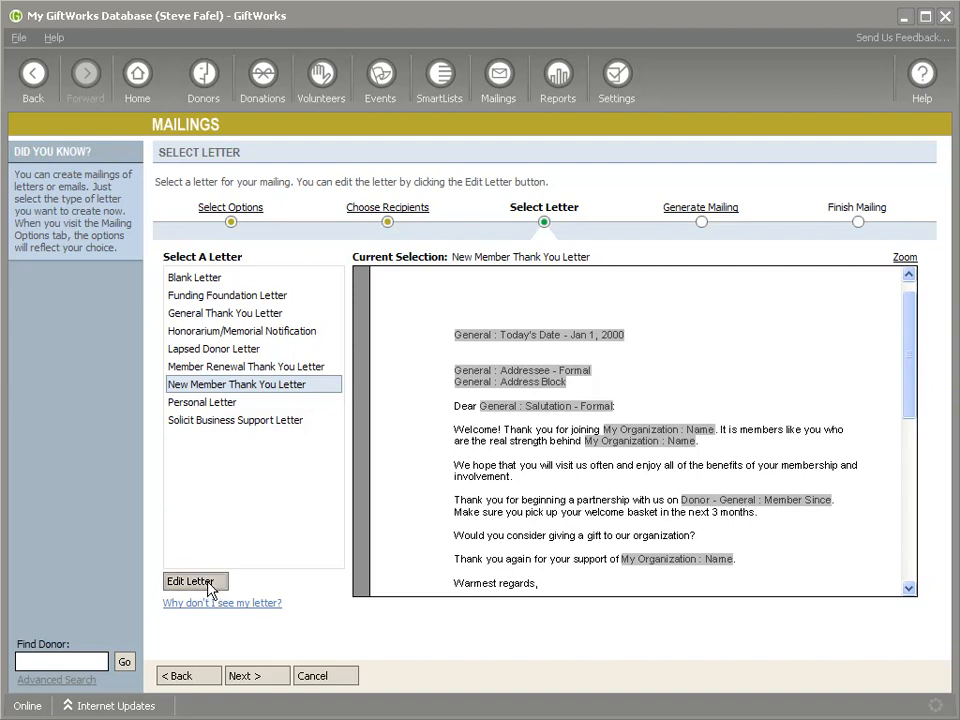
left_click(455, 576)
scroll(451, 575, "down", 3)
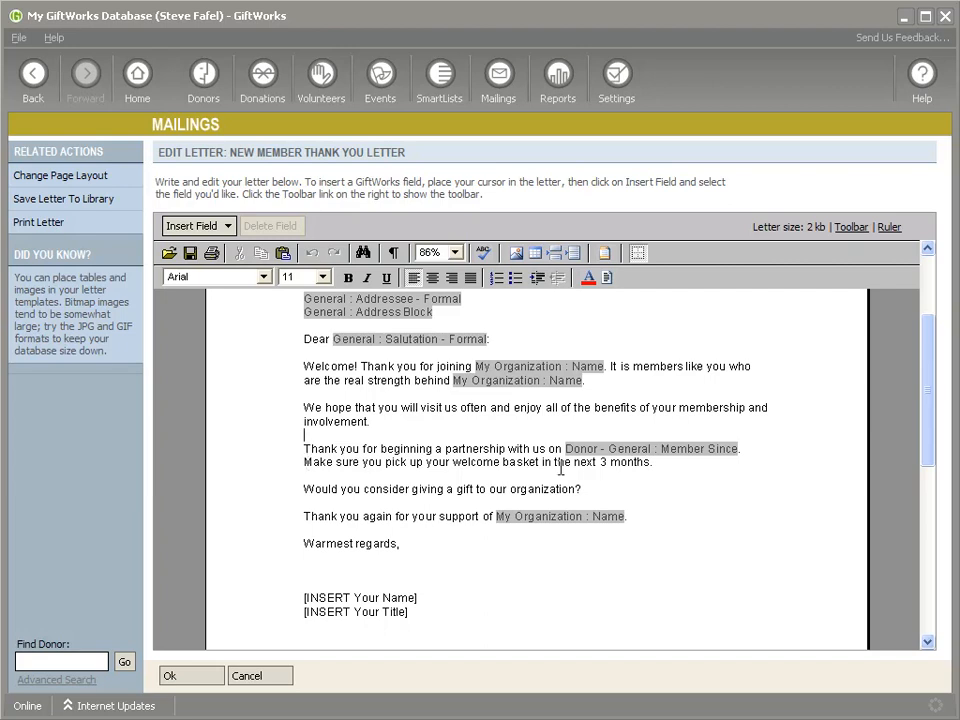
left_click(651, 463)
type(".")
left_click_drag(541, 462, 643, 464)
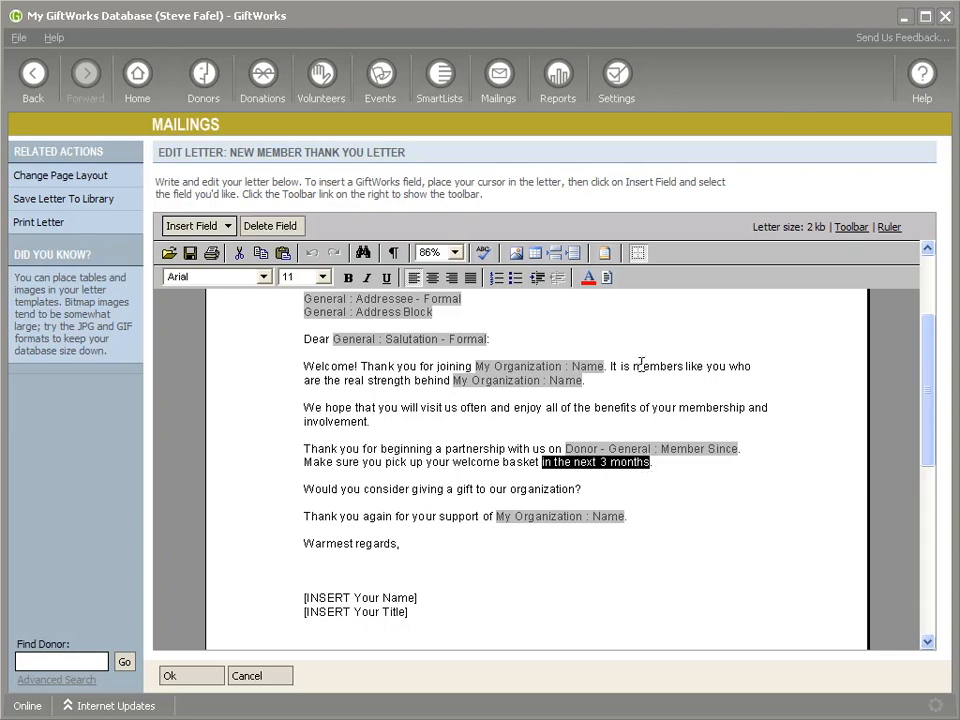
key("Delete")
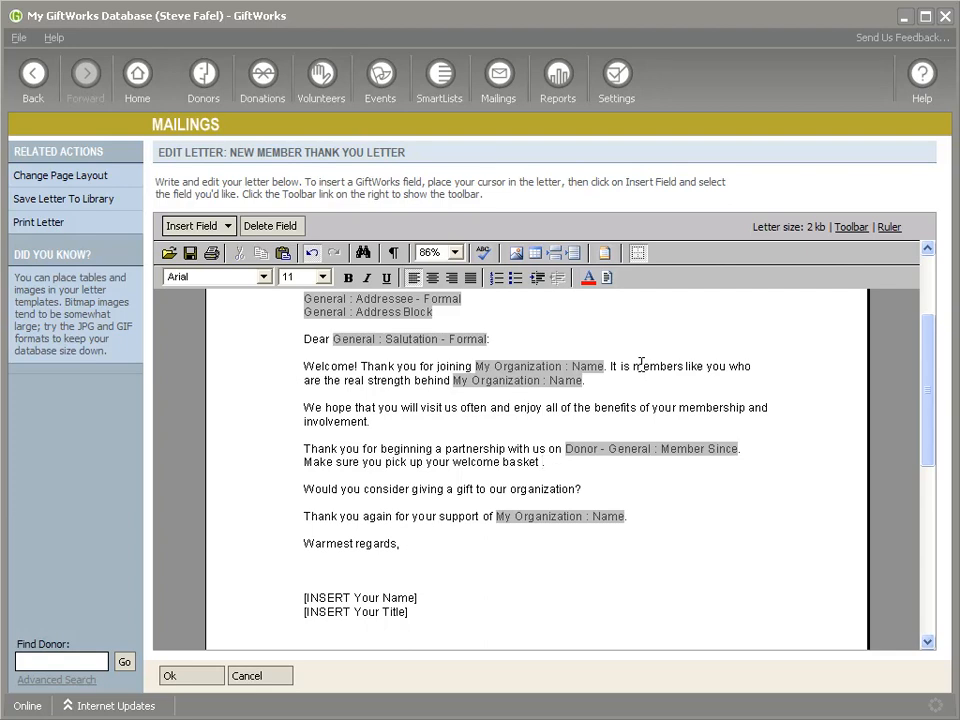
type("by")
Start a calculated mailing SmartField after "by" in the letter's welcome basket sentence
left_click(620, 450)
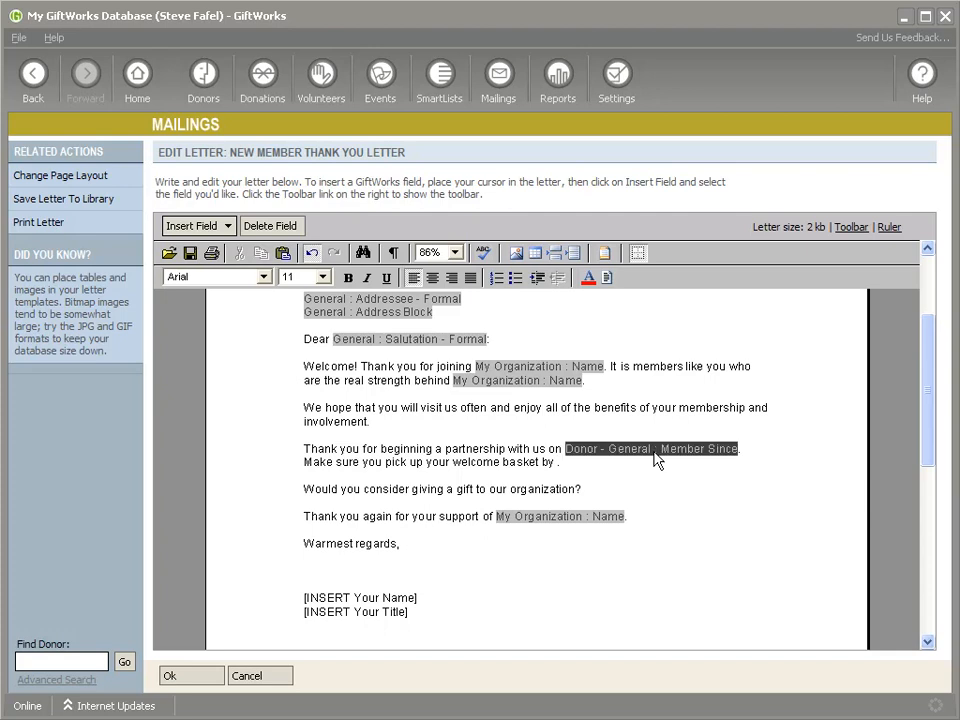
left_click(557, 463)
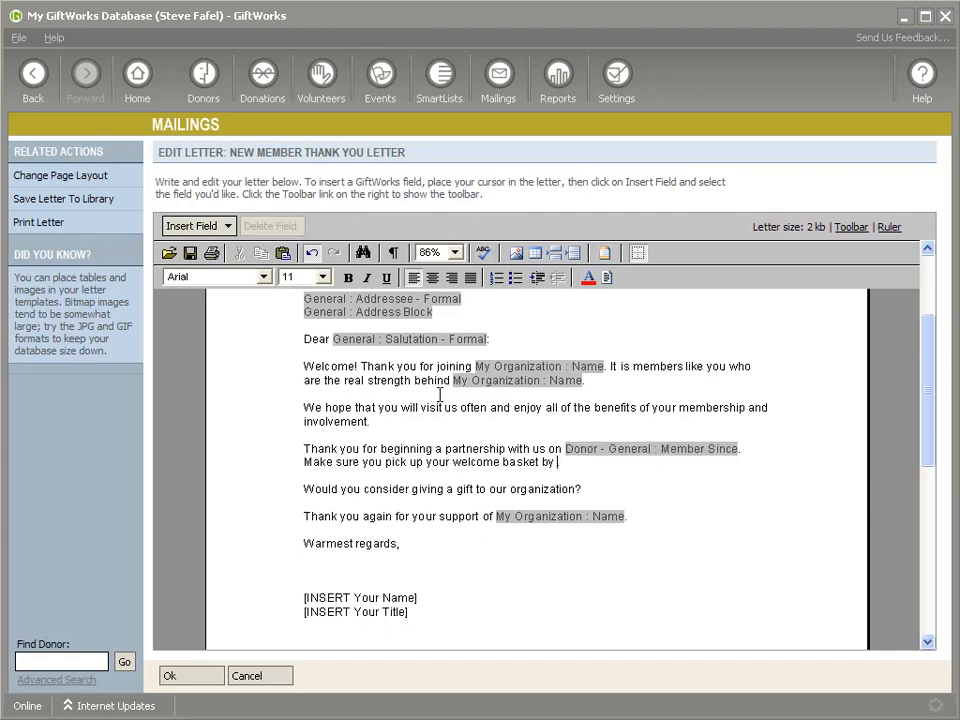
left_click(193, 227)
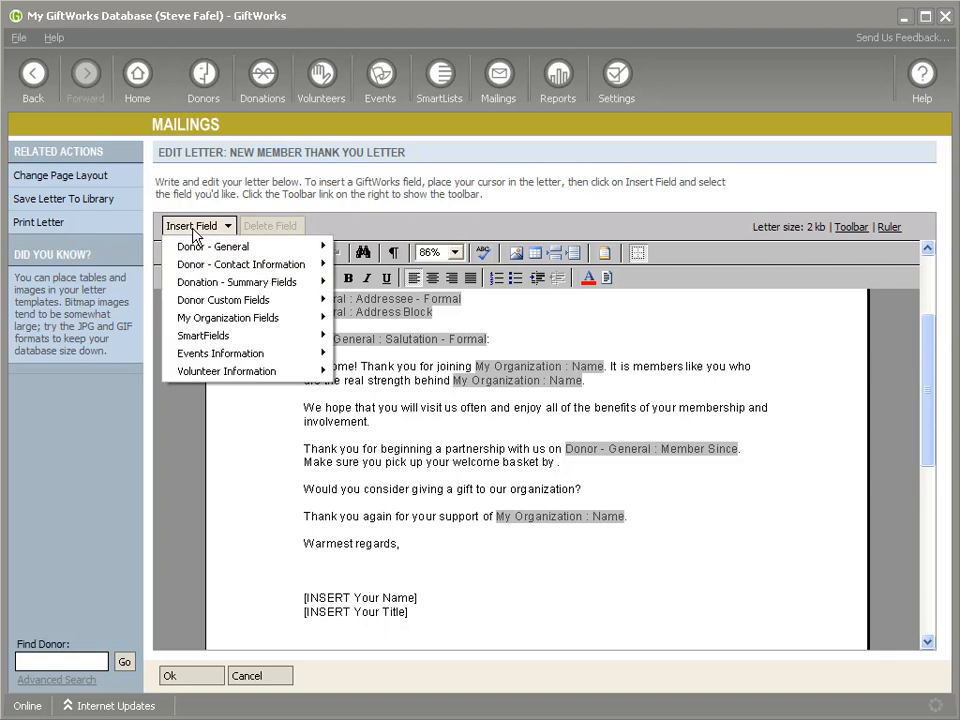
mouse_move(214, 337)
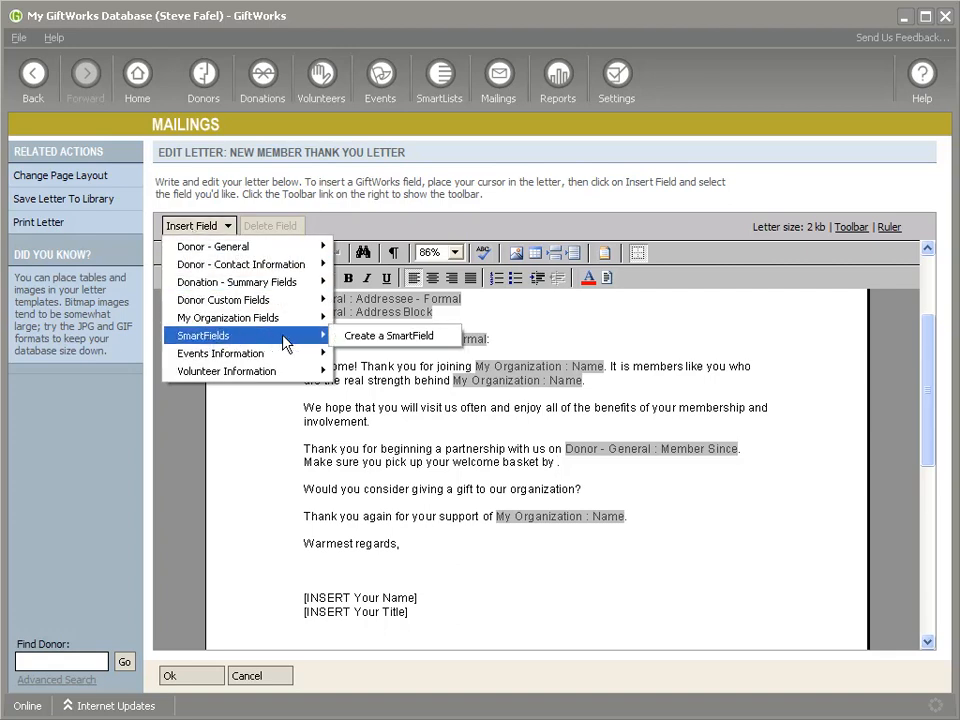
left_click(365, 340)
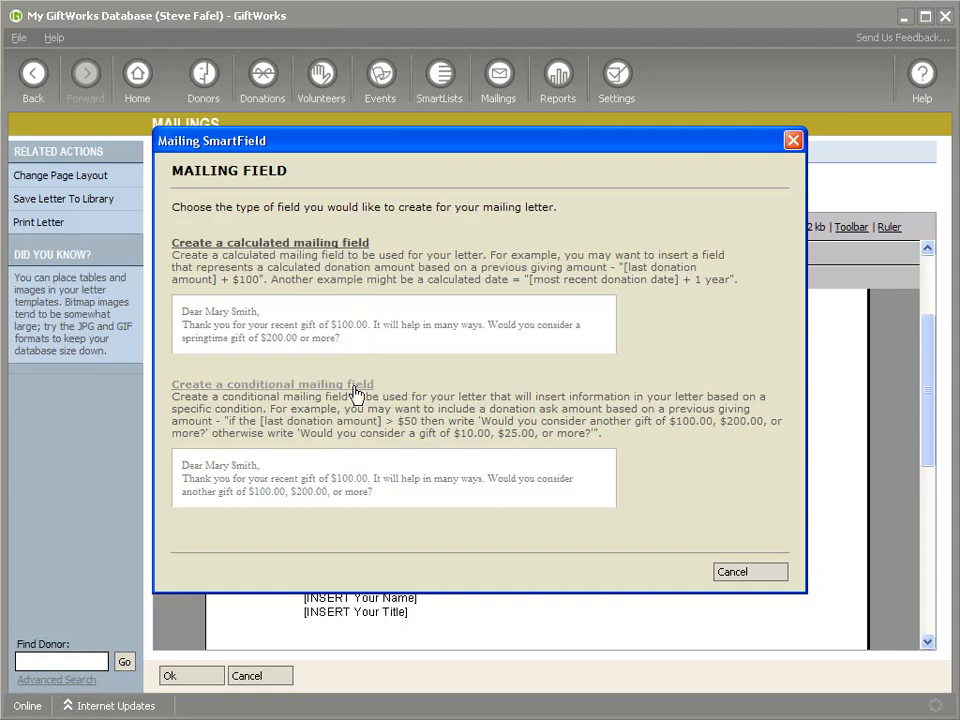
left_click(266, 246)
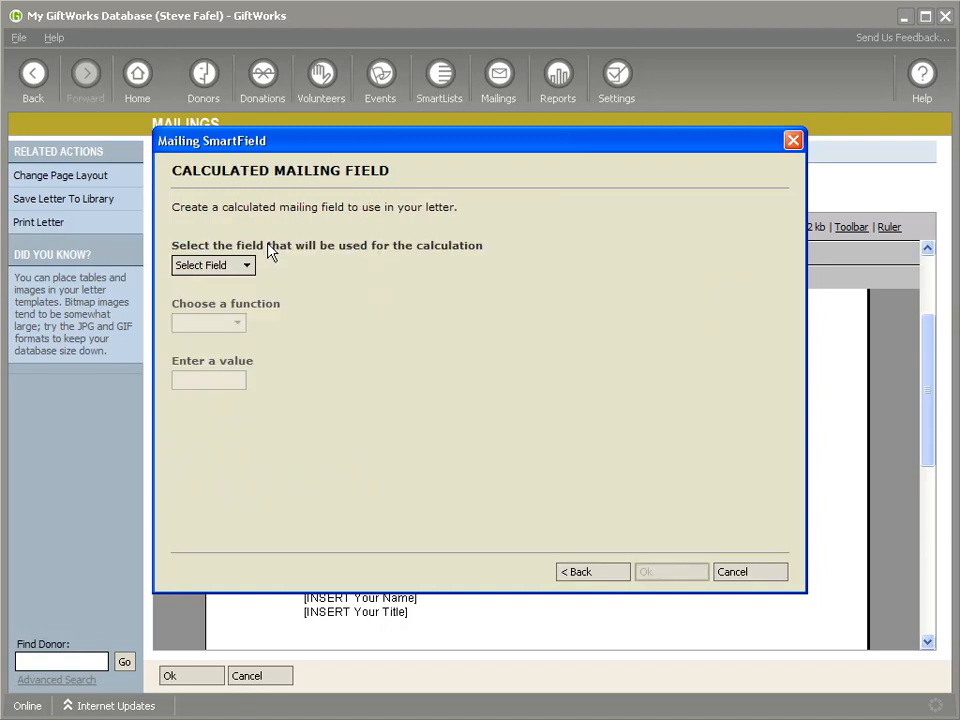
Define the calculated field as the donor's Member Since date plus 3 months and insert it into the letter
left_click(238, 268)
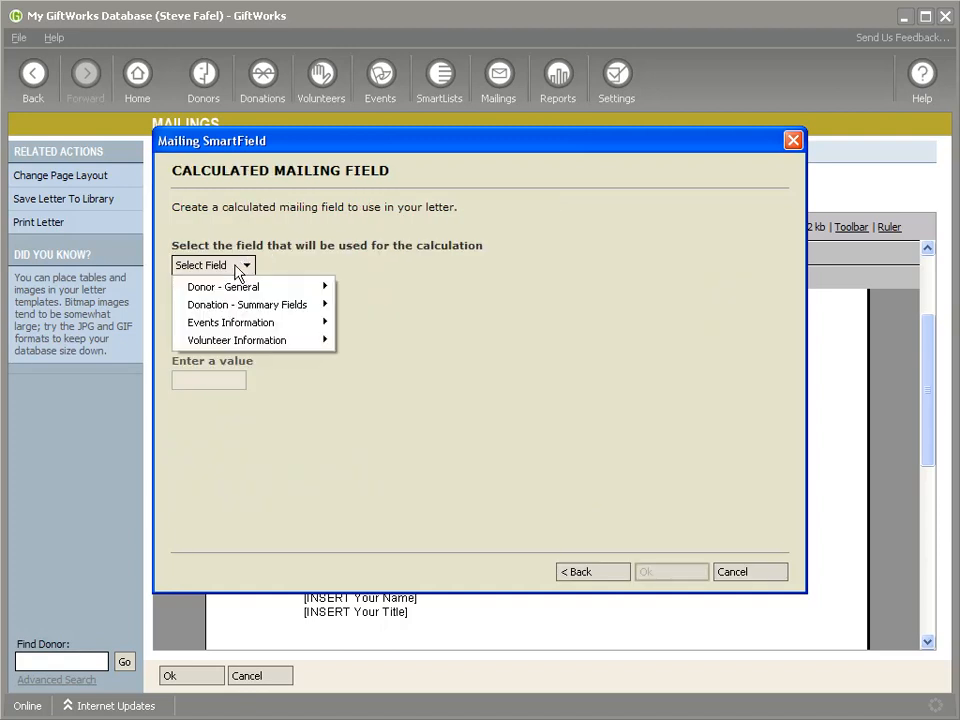
mouse_move(236, 289)
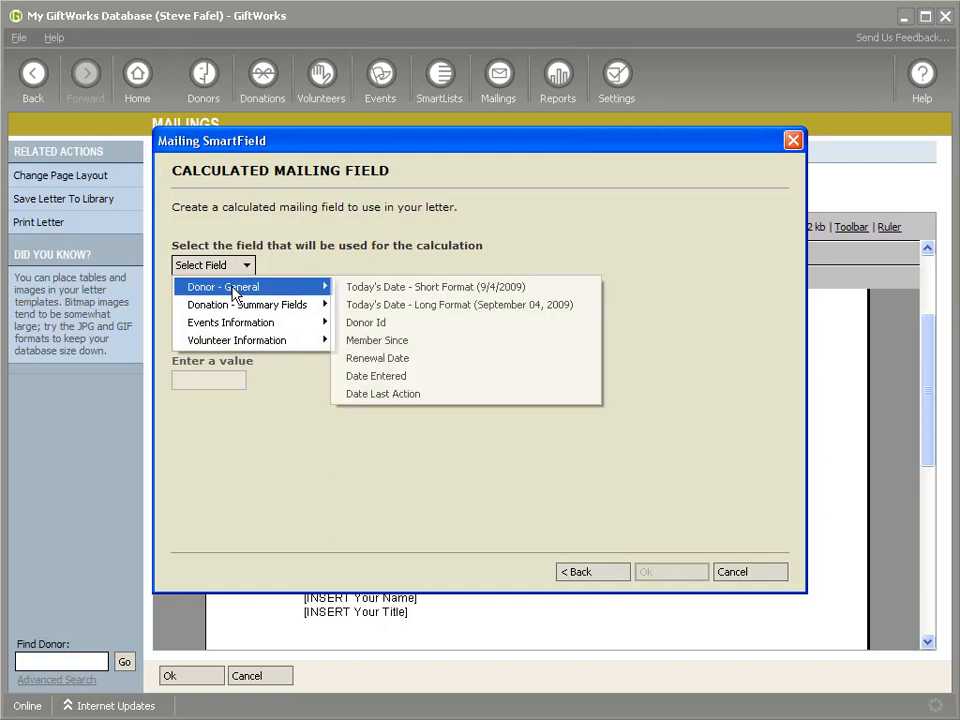
left_click(386, 341)
left_click(237, 323)
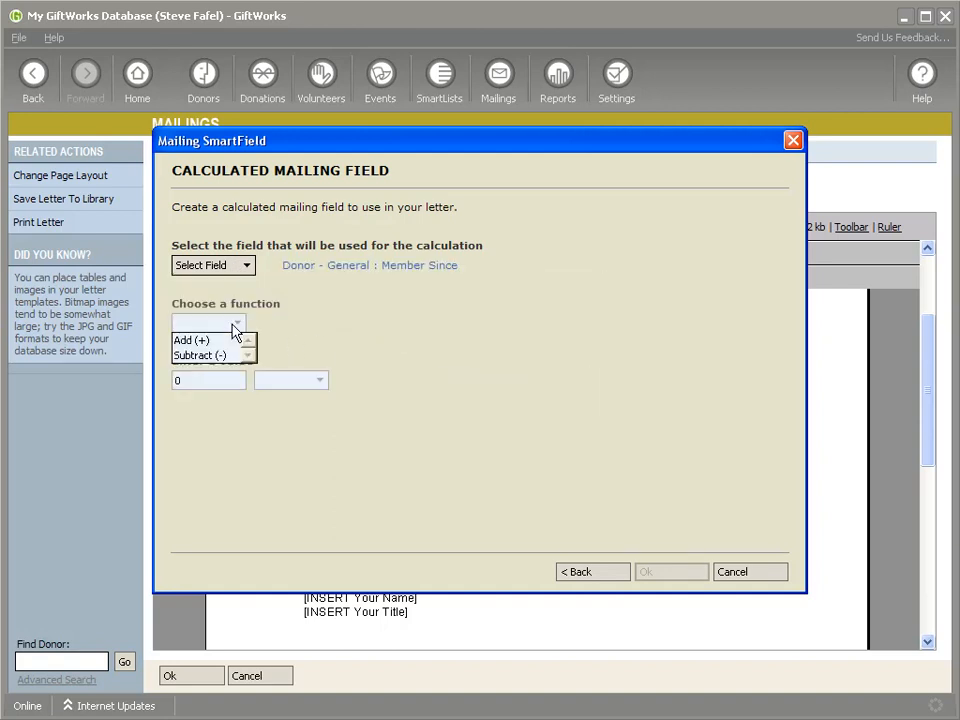
left_click(207, 341)
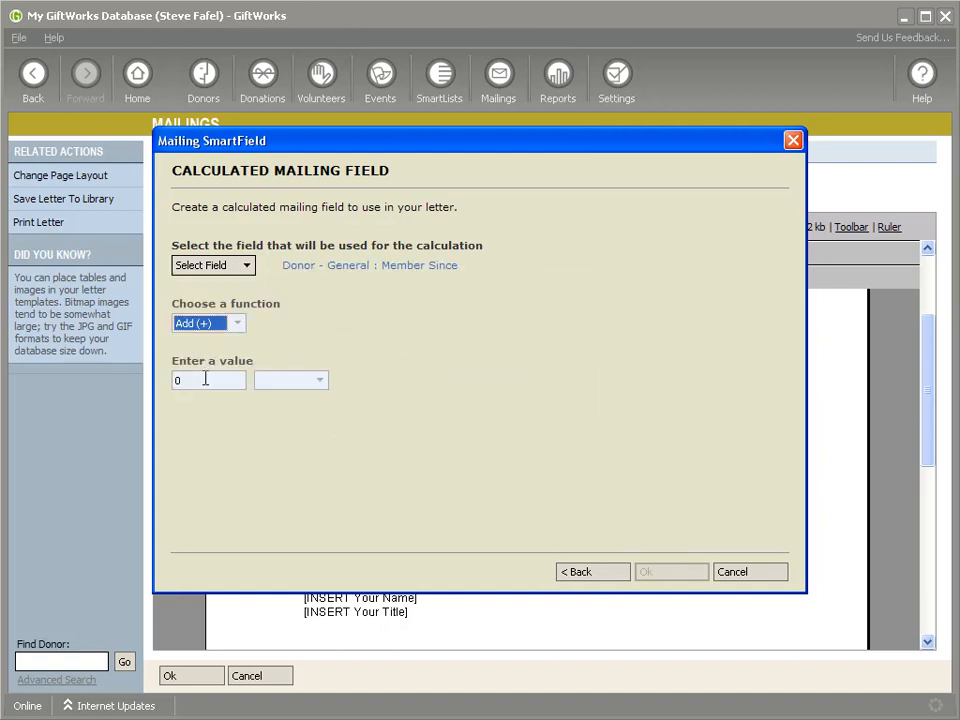
left_click(203, 380)
key("BackSpace")
type("3")
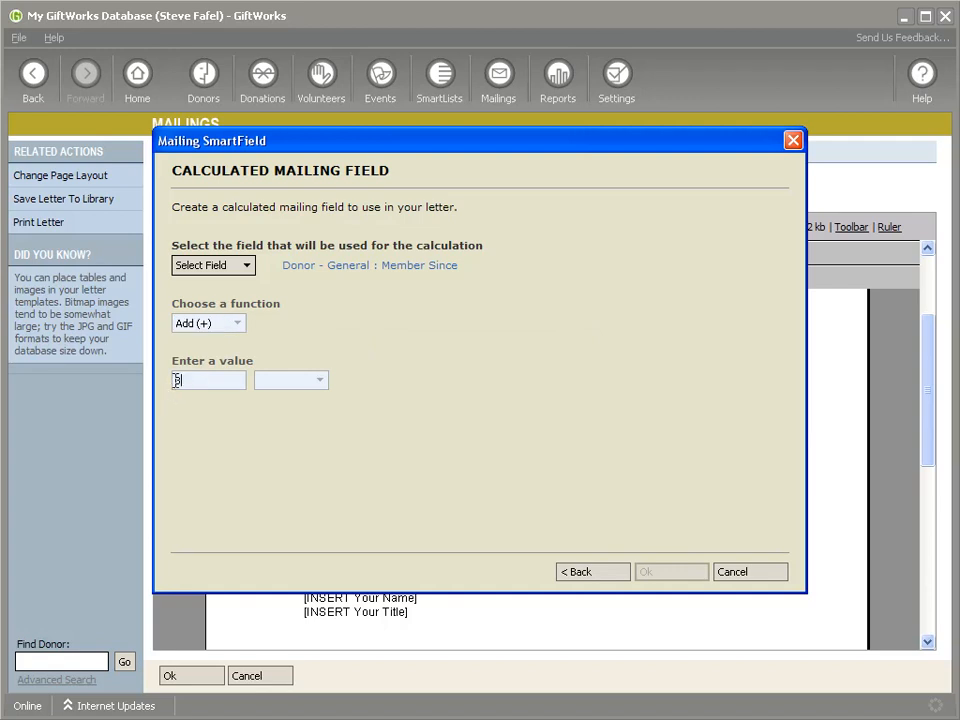
left_click(280, 386)
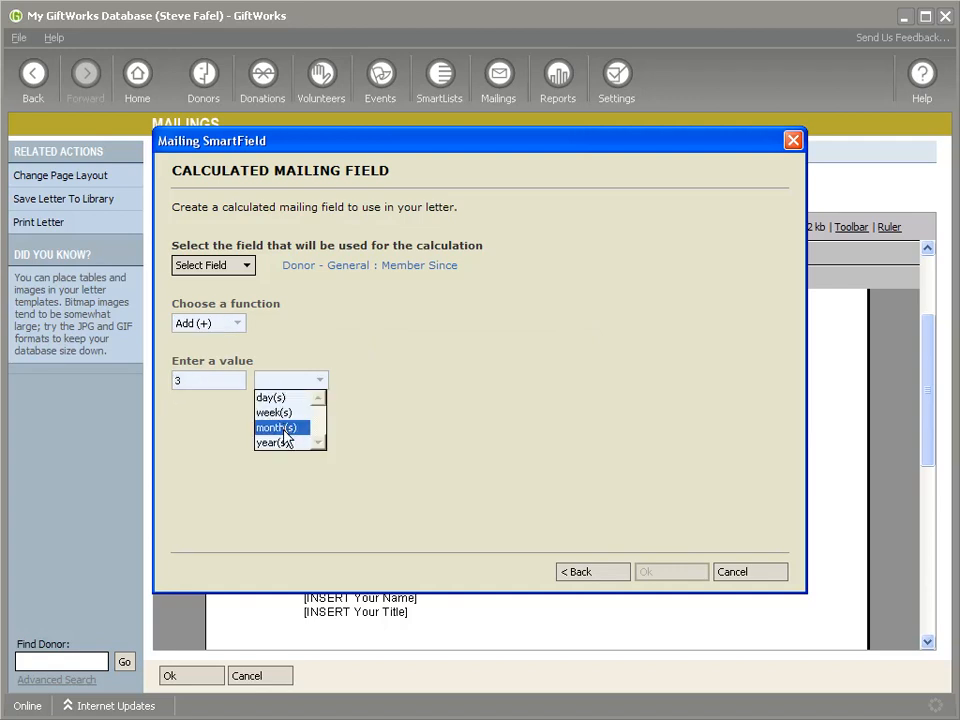
left_click(276, 427)
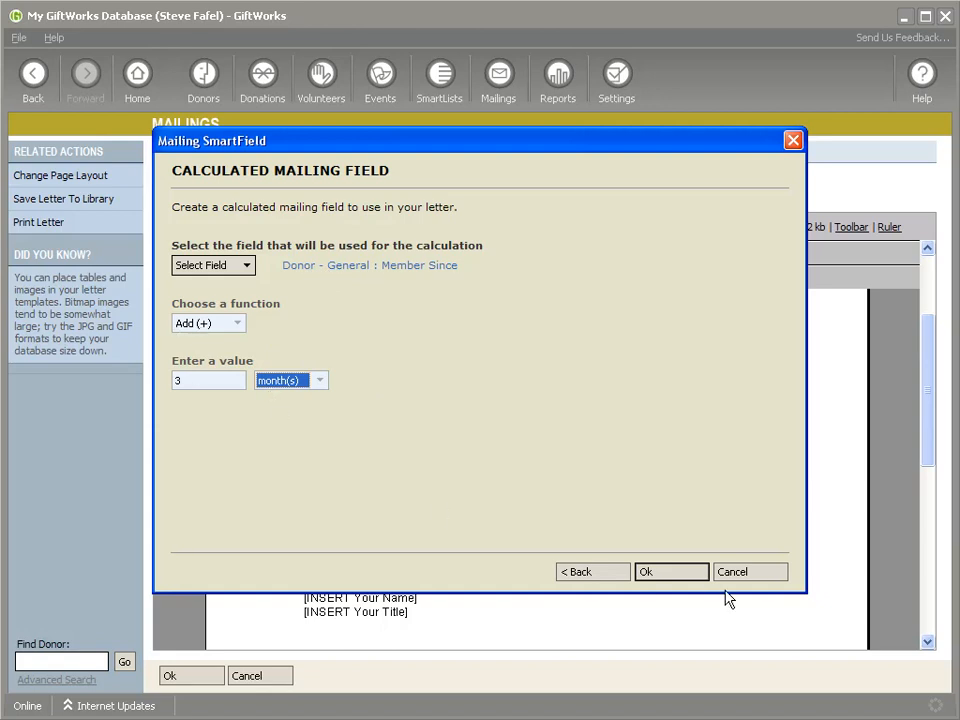
left_click(686, 574)
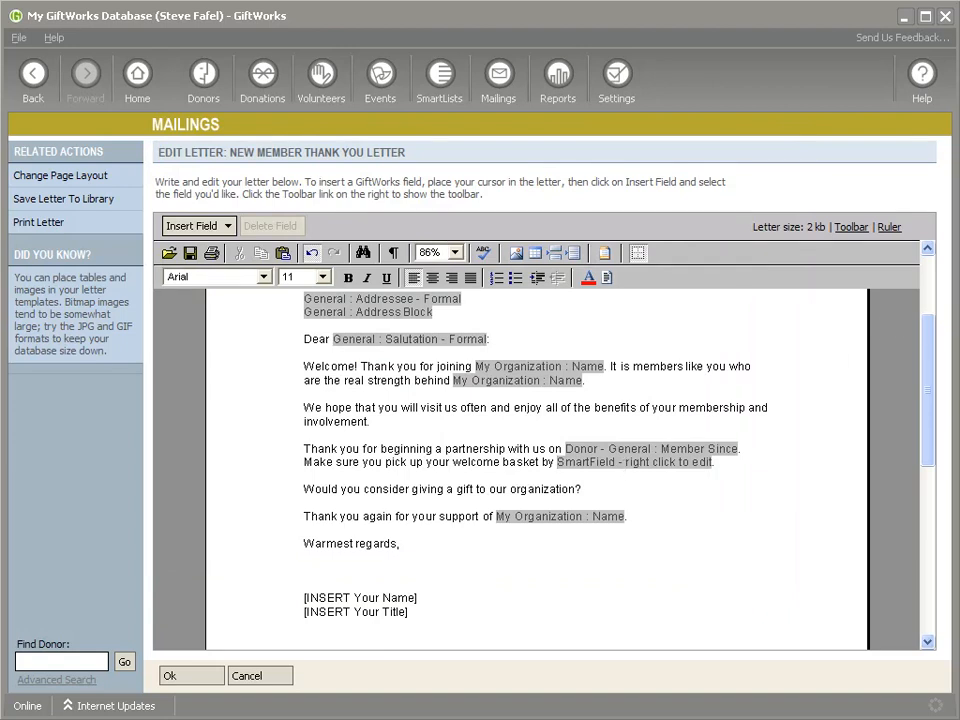
right_click(558, 462)
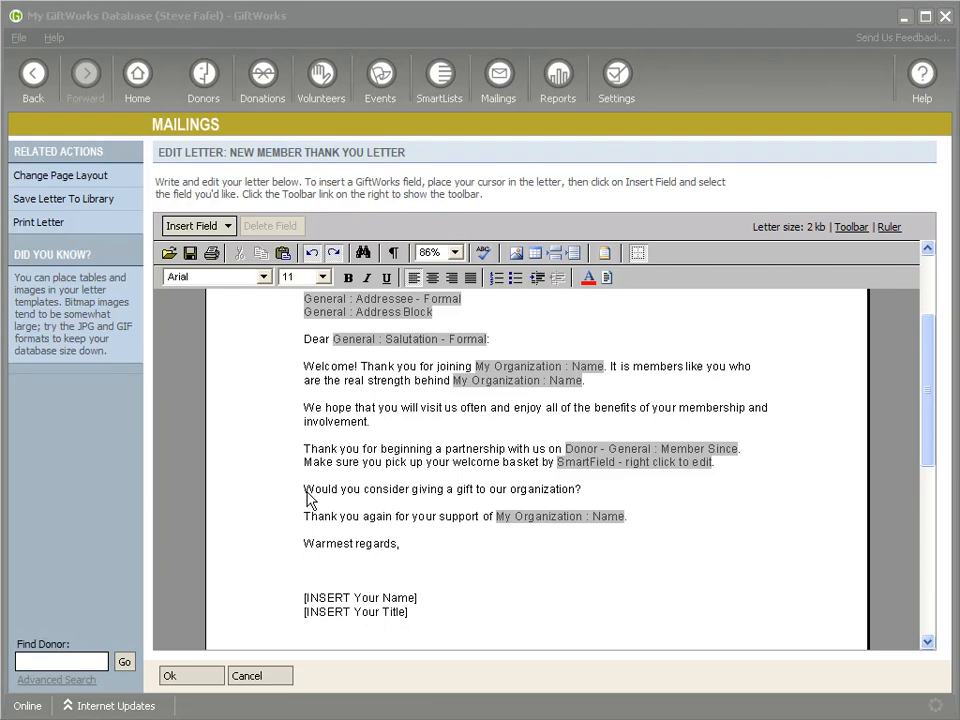
Delete the sentence "Would you consider giving a gift to our organization?" from the New Member Thank You Letter
left_click_drag(305, 490, 585, 491)
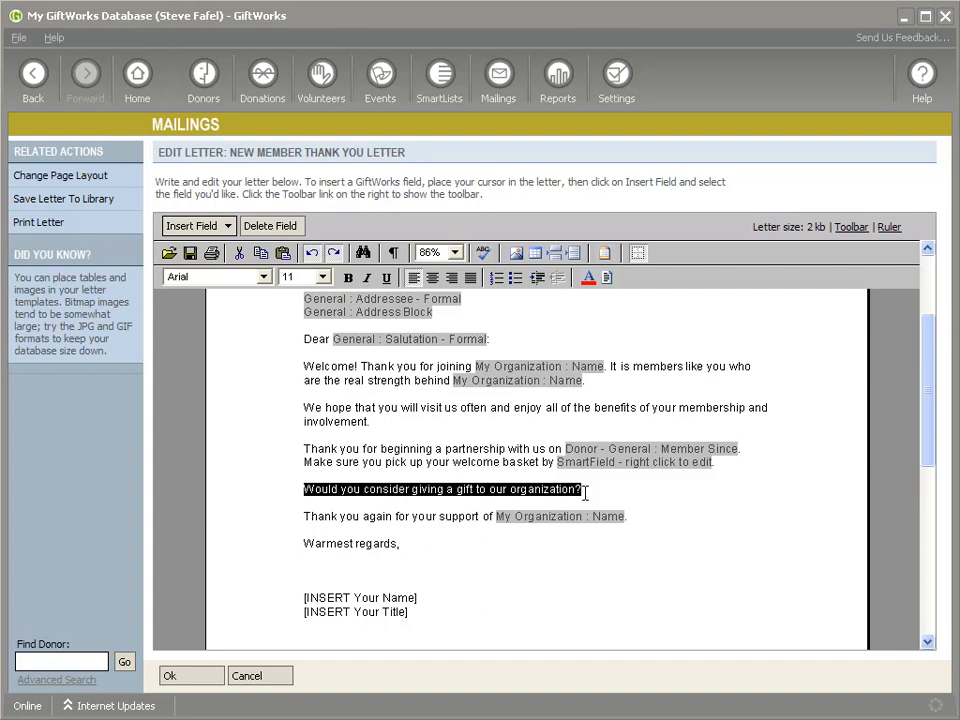
left_click(588, 490)
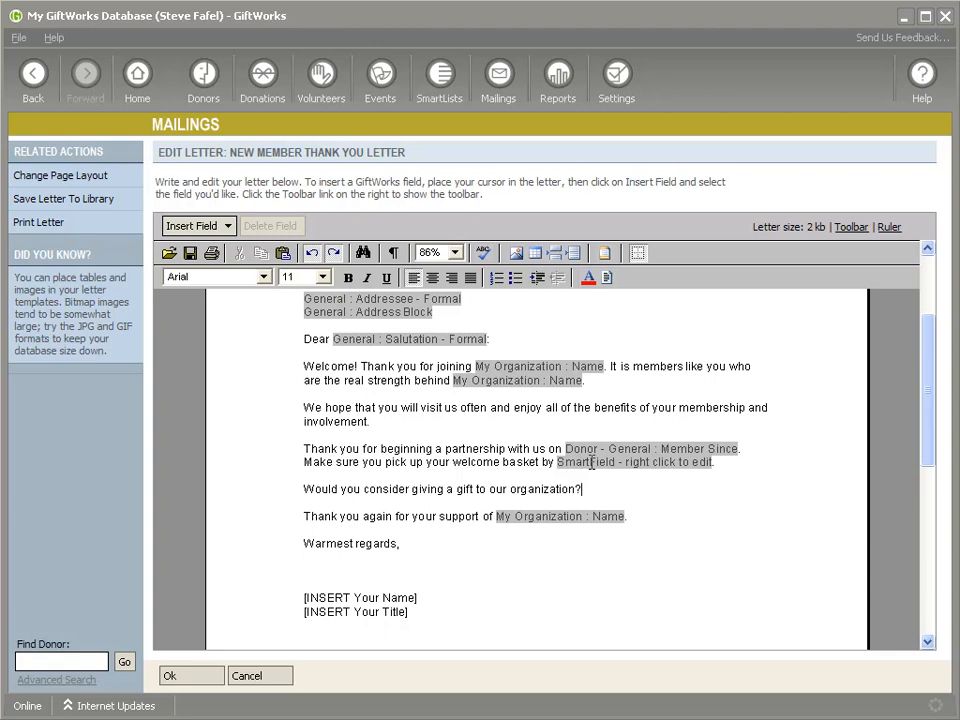
key("BackSpace")
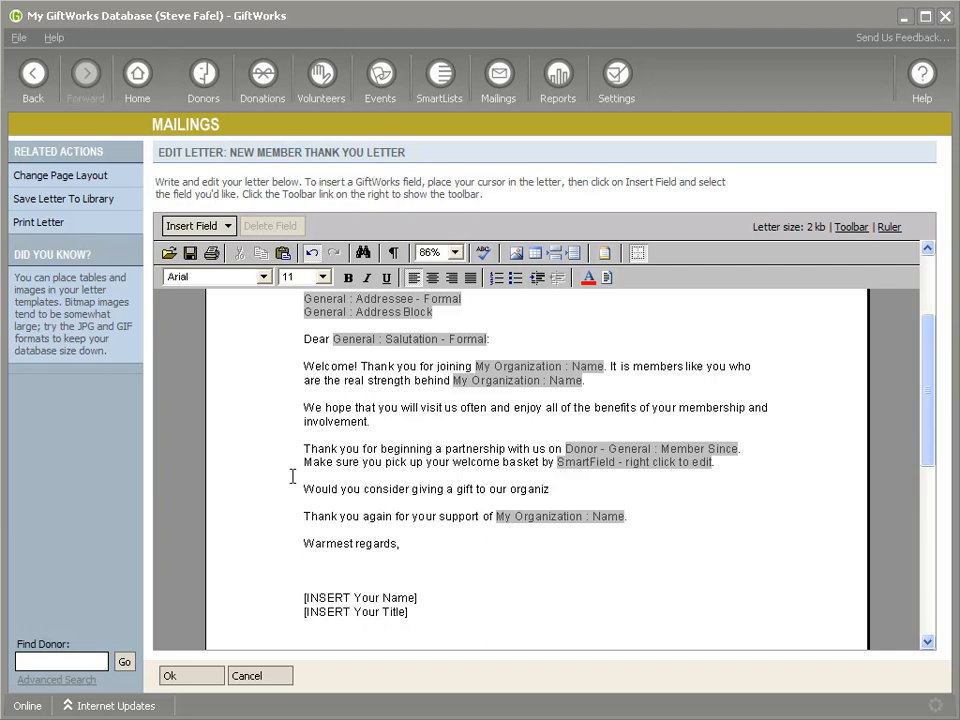
left_click_drag(304, 489, 570, 484)
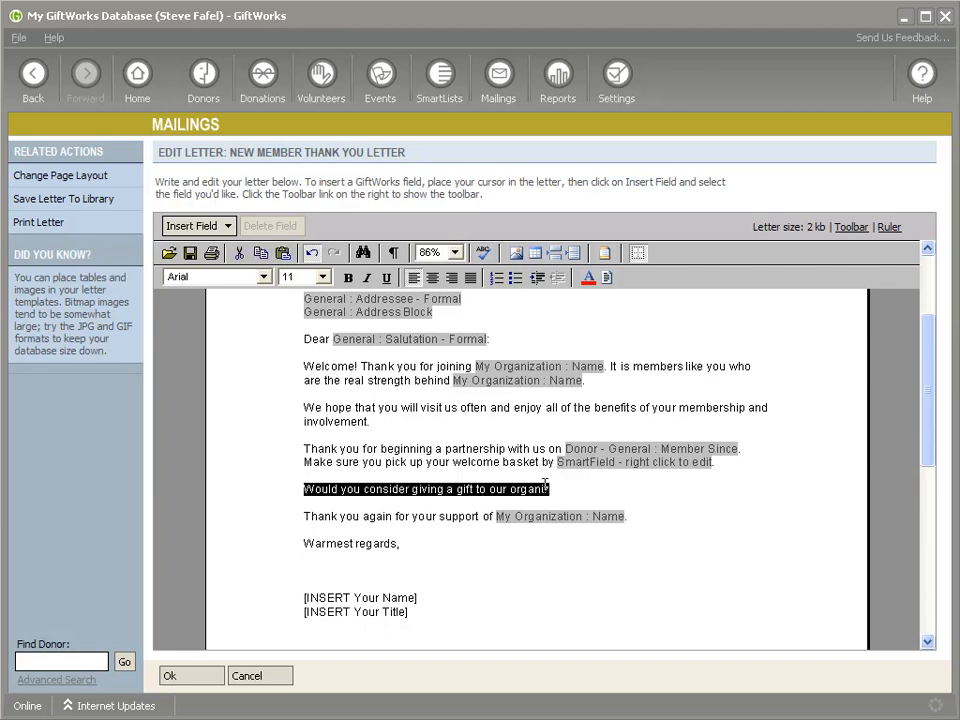
key("Delete")
Start a conditional mailing SmartField on the empty line below the welcome basket sentence
left_click(185, 226)
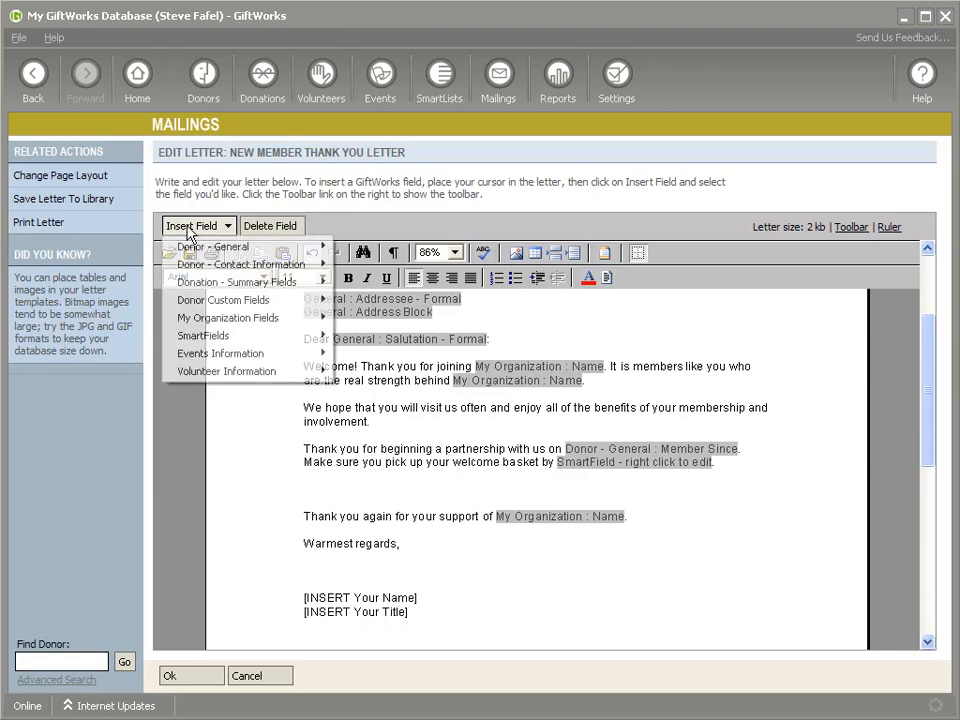
mouse_move(320, 336)
left_click(370, 334)
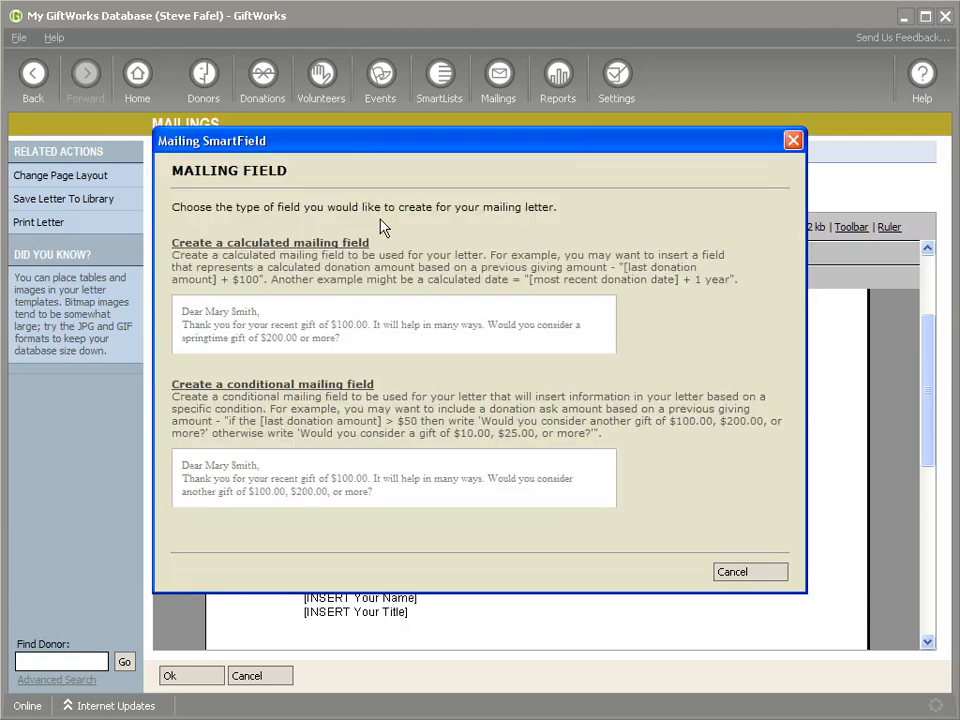
left_click(261, 391)
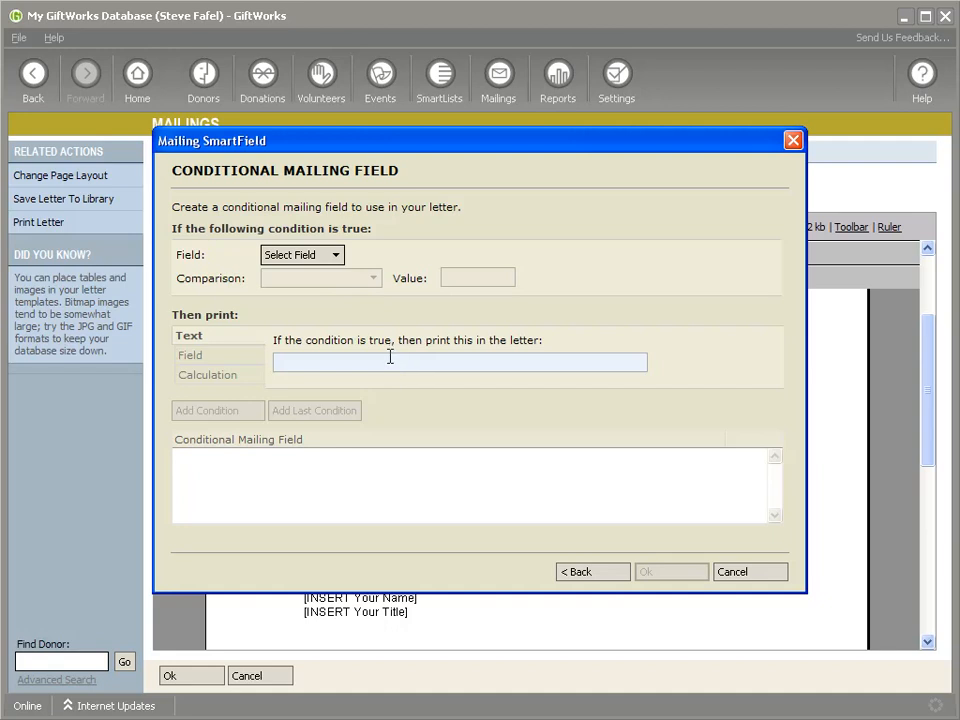
Set the field's condition to the donation summary's Number of Donations equals 0
left_click(335, 256)
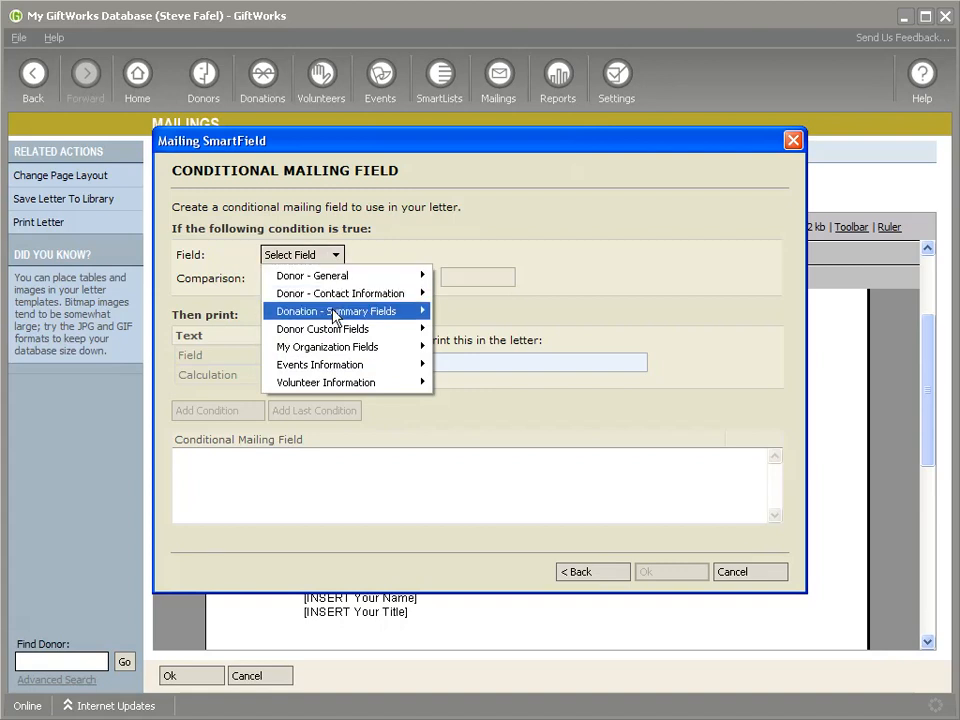
mouse_move(335, 312)
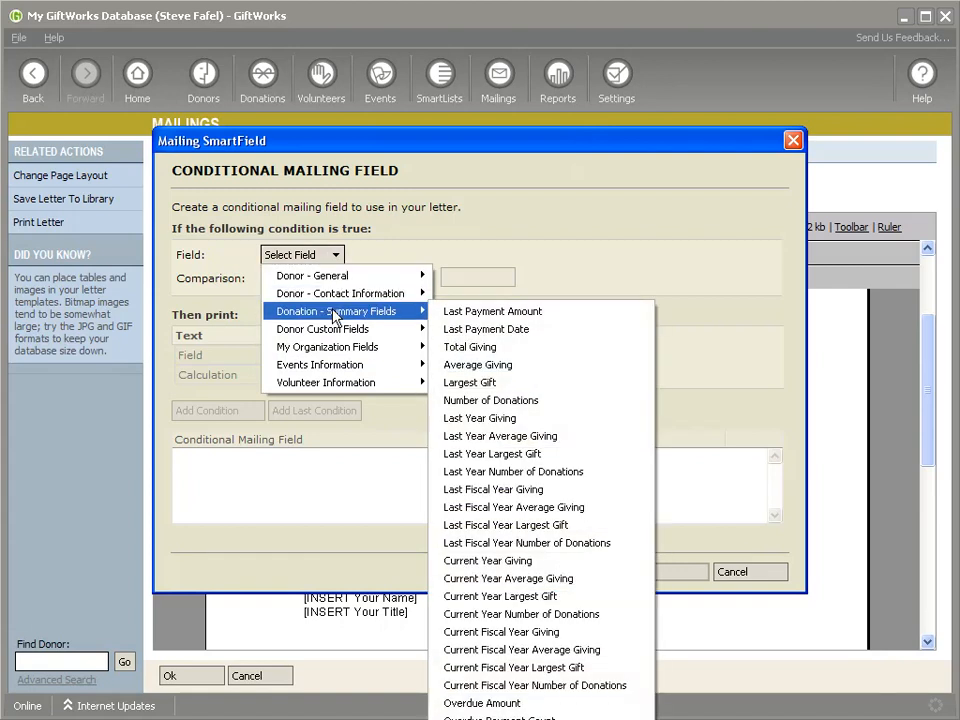
left_click(499, 402)
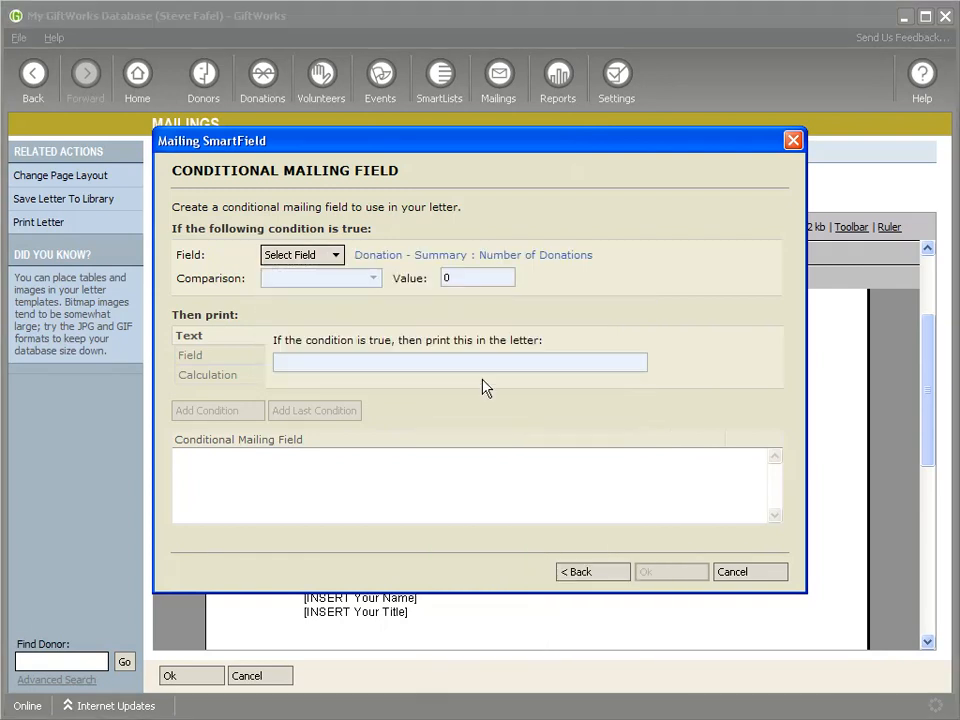
left_click(373, 278)
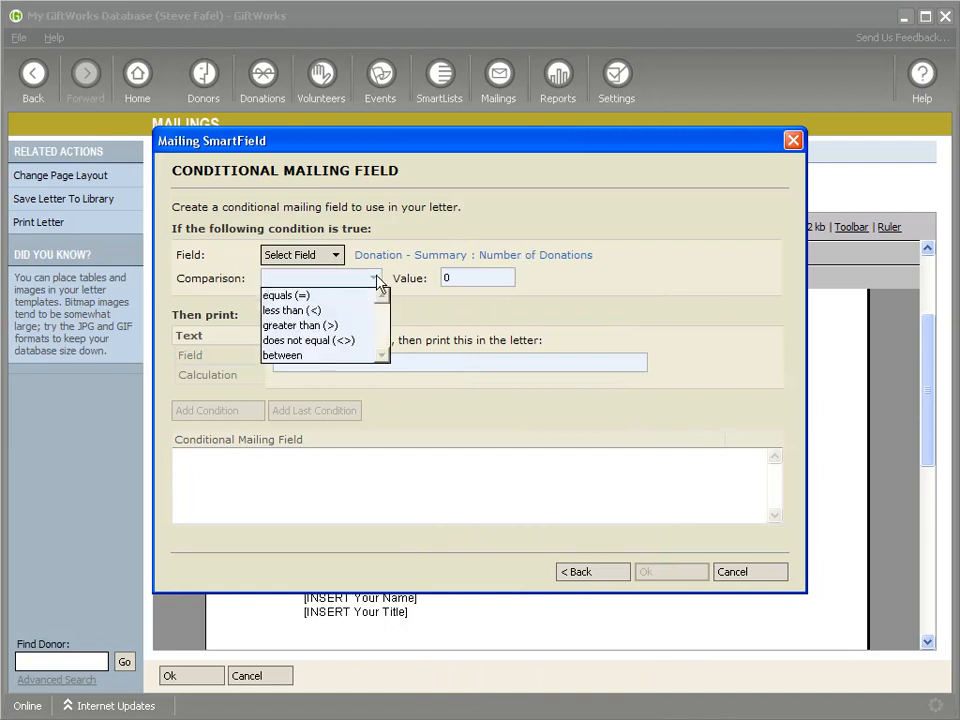
left_click(300, 296)
key("Tab")
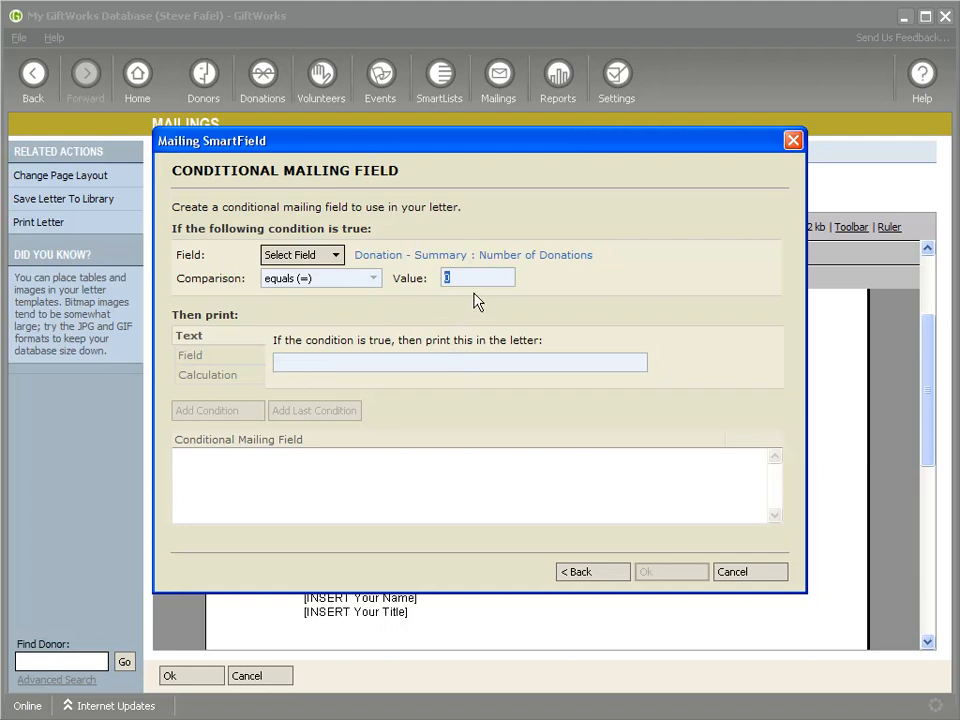
Set the text printed for this condition to "Would you consider giving a gift?" and add the condition
left_click(330, 360)
type("W")
key("BackSpace")
type("Wh")
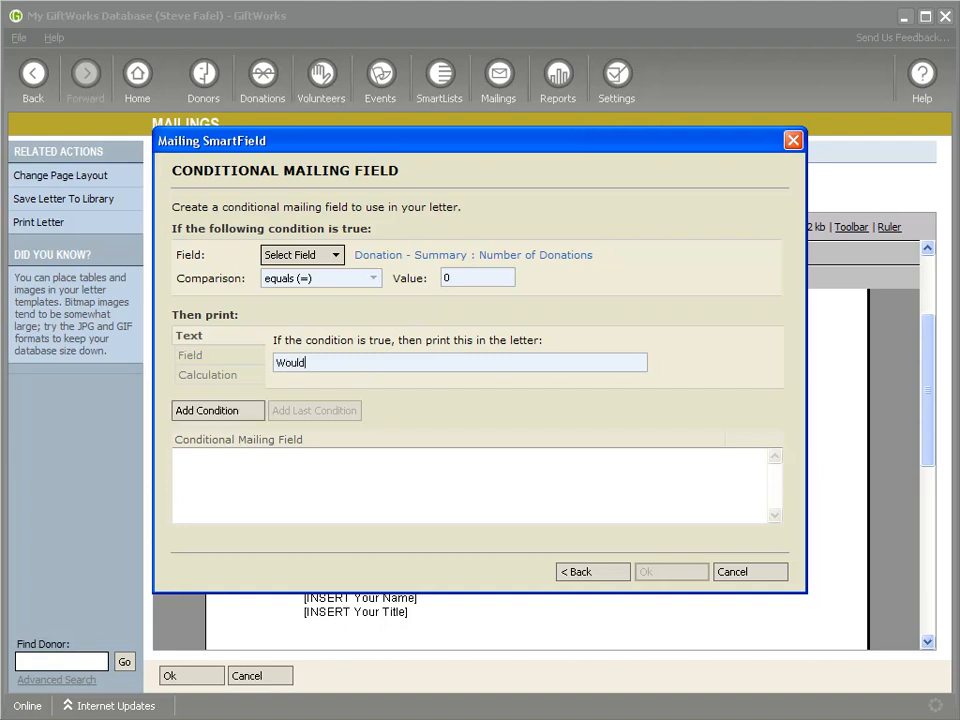
type("uld you consider giving a gift?")
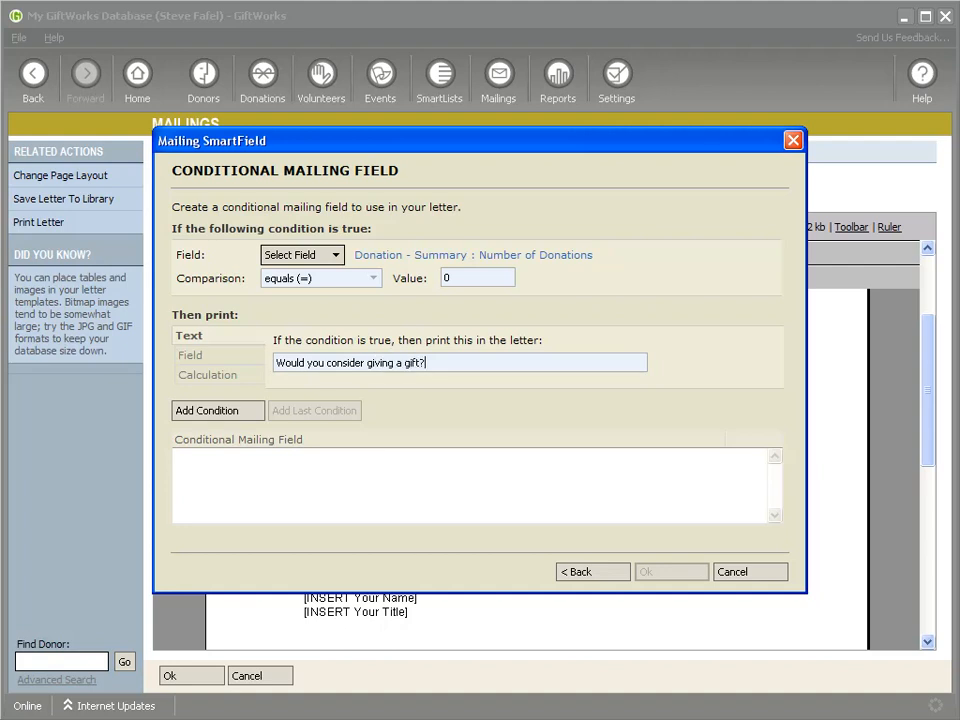
left_click(236, 418)
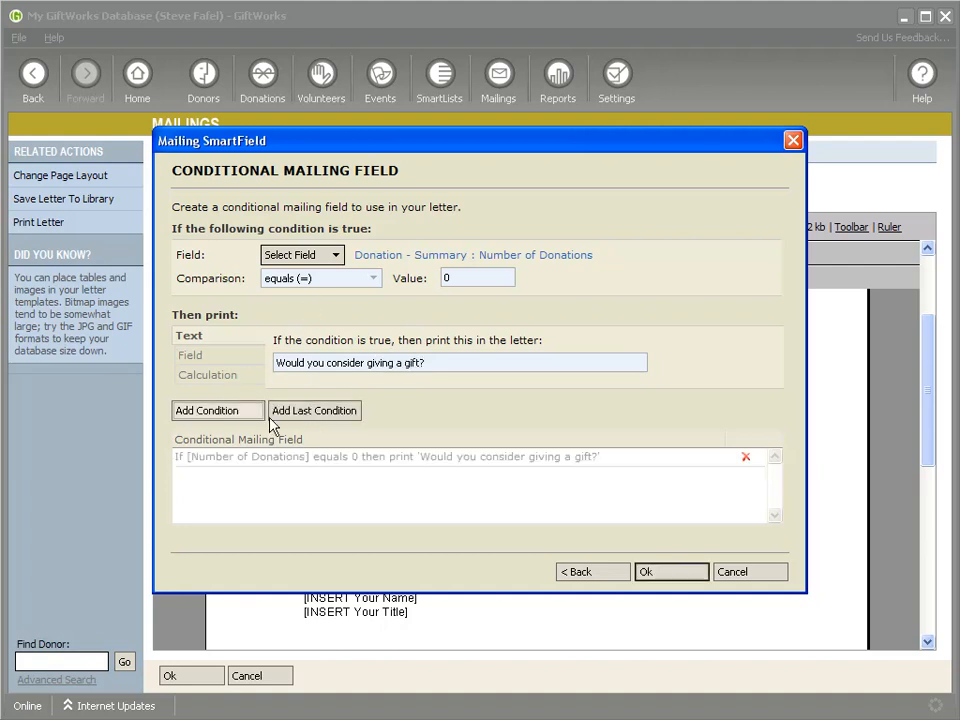
Add a condition printing "Thank you for your gift to our organization." for Number of Donations greater than 0 and insert the field into the letter
left_click(362, 280)
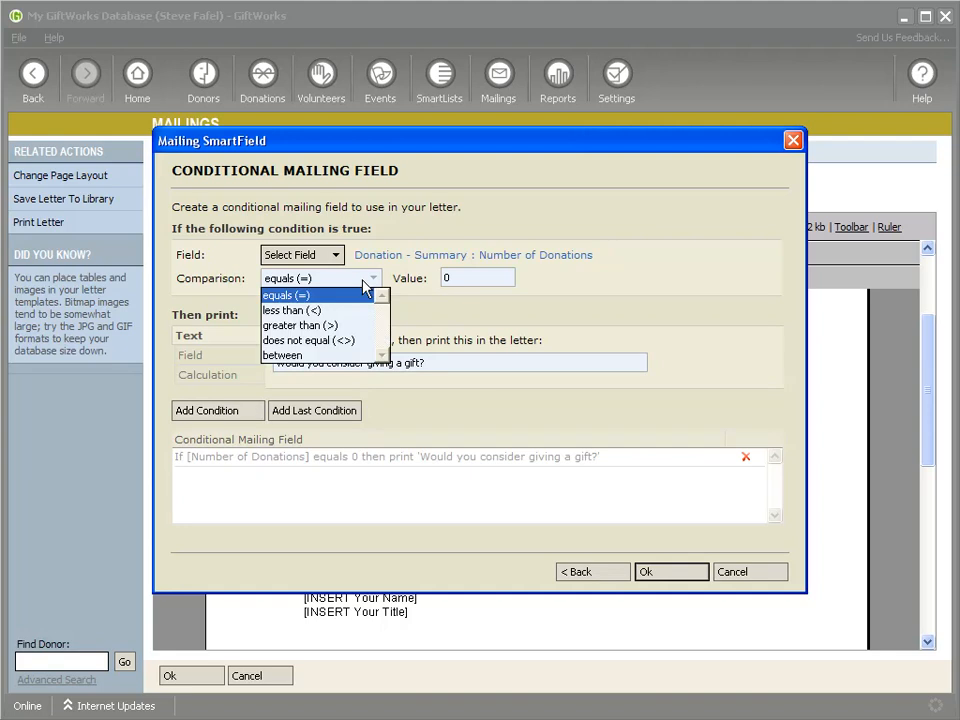
left_click(322, 326)
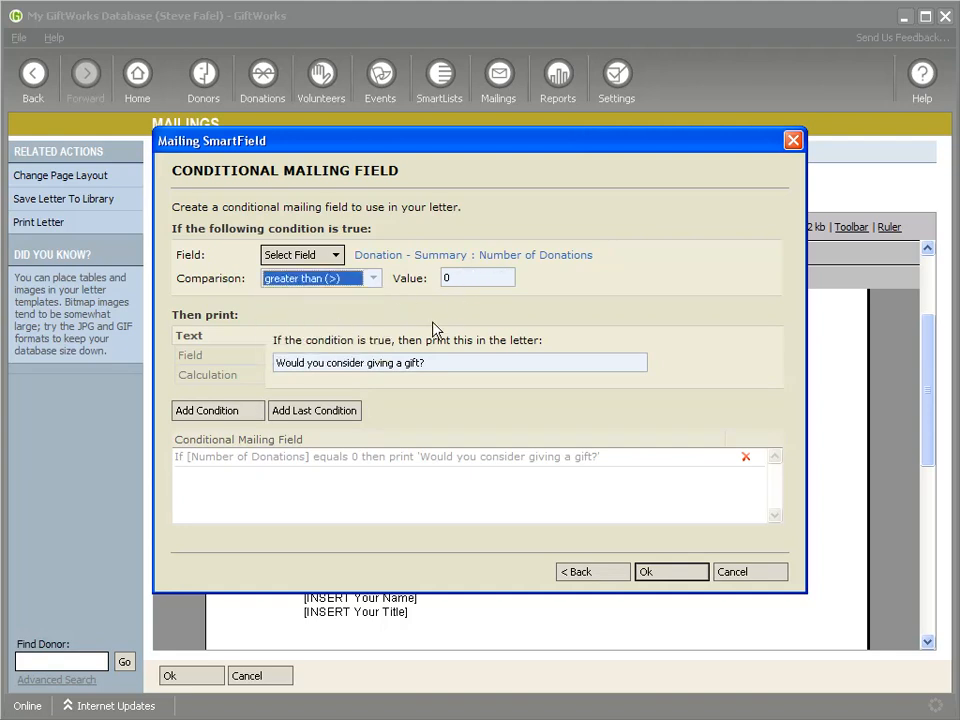
left_click(454, 364)
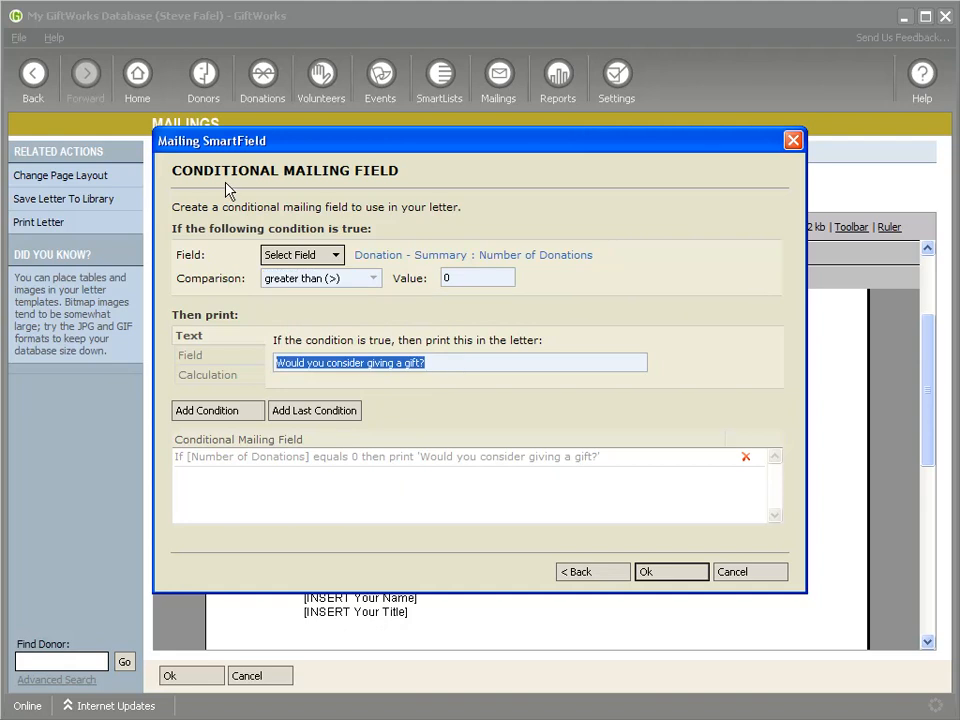
type("Thank you for your gift to our")
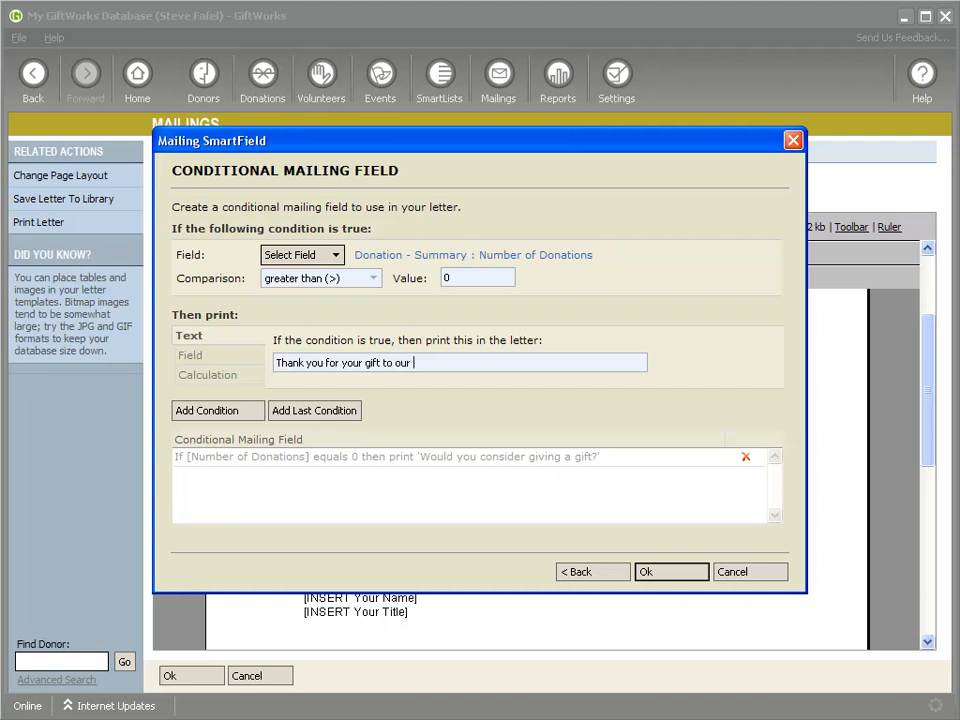
type("anization.")
left_click(223, 414)
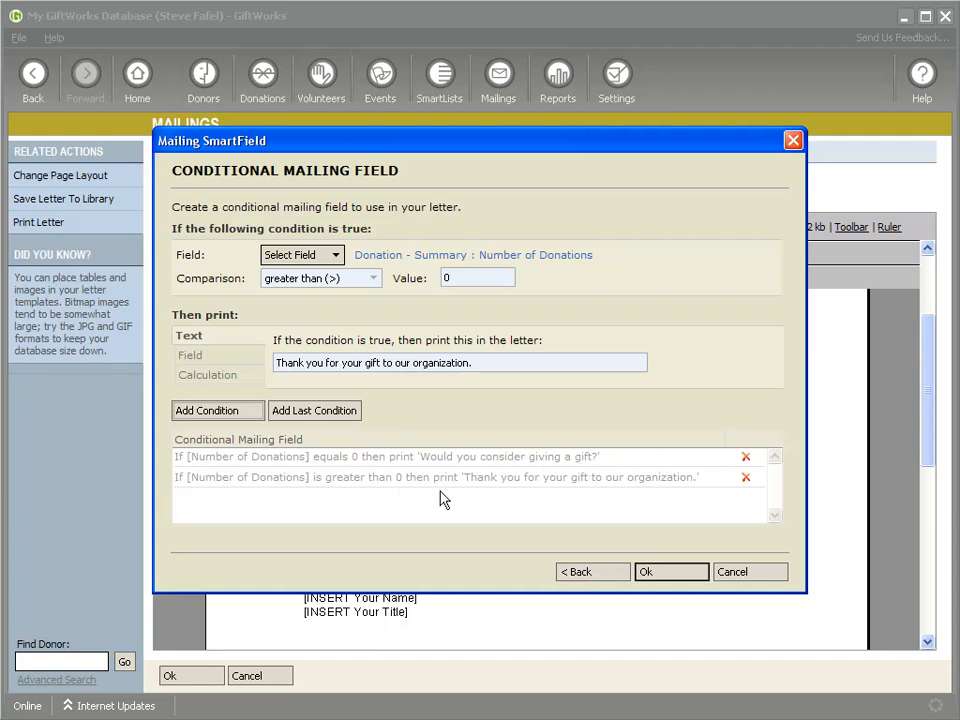
left_click(670, 572)
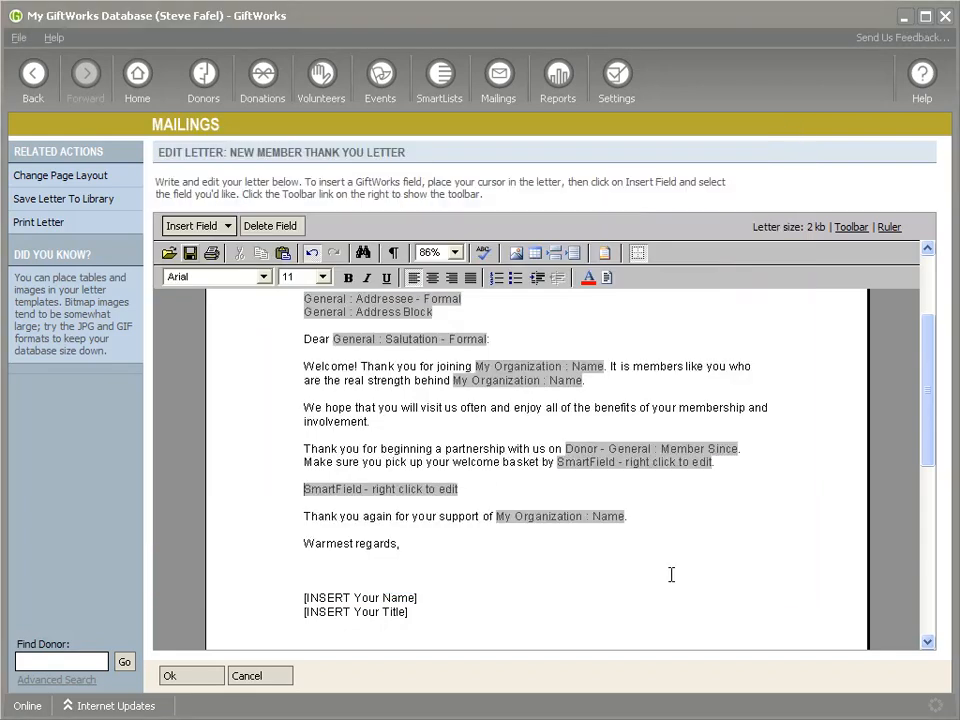
Accept the edited letter with its two SmartFields and advance the mailing to the Generate Mailing stage
left_click(590, 462)
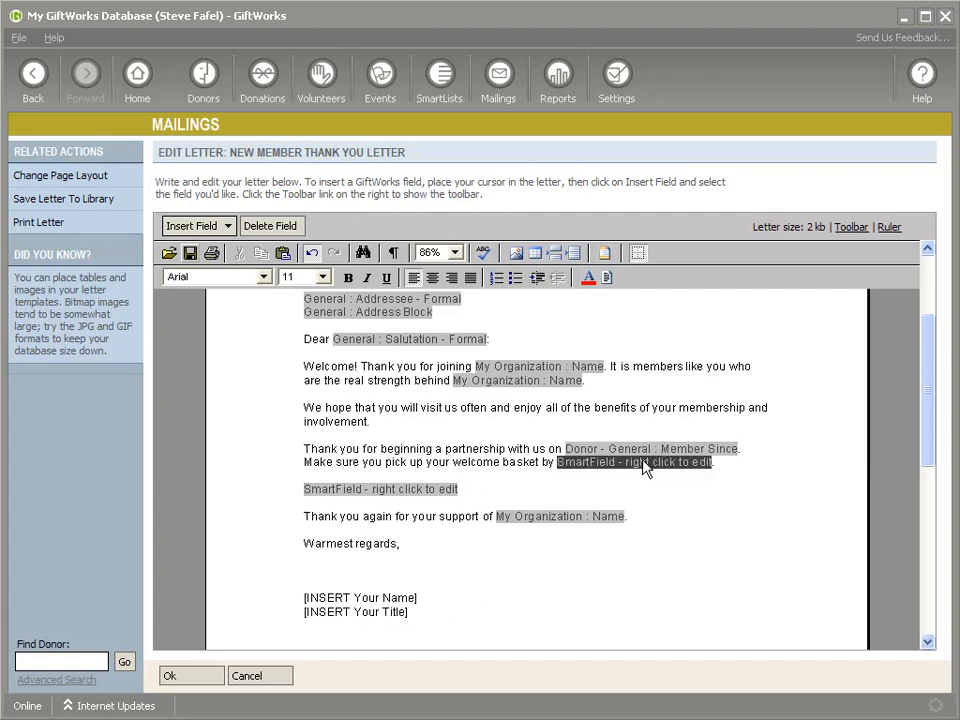
left_click(381, 488)
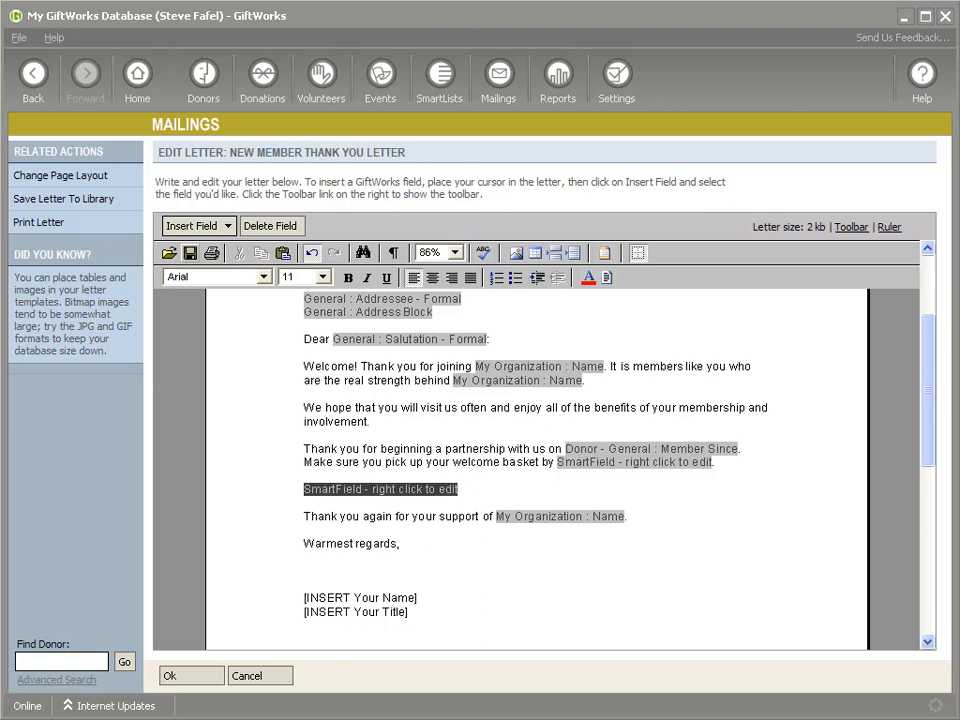
left_click(207, 678)
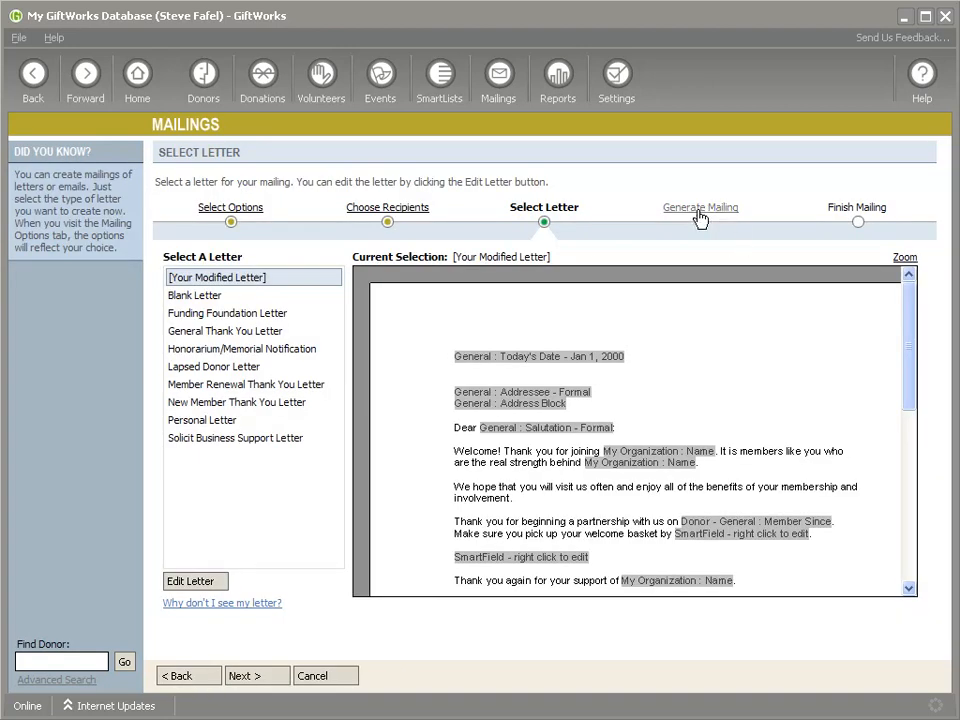
left_click(699, 216)
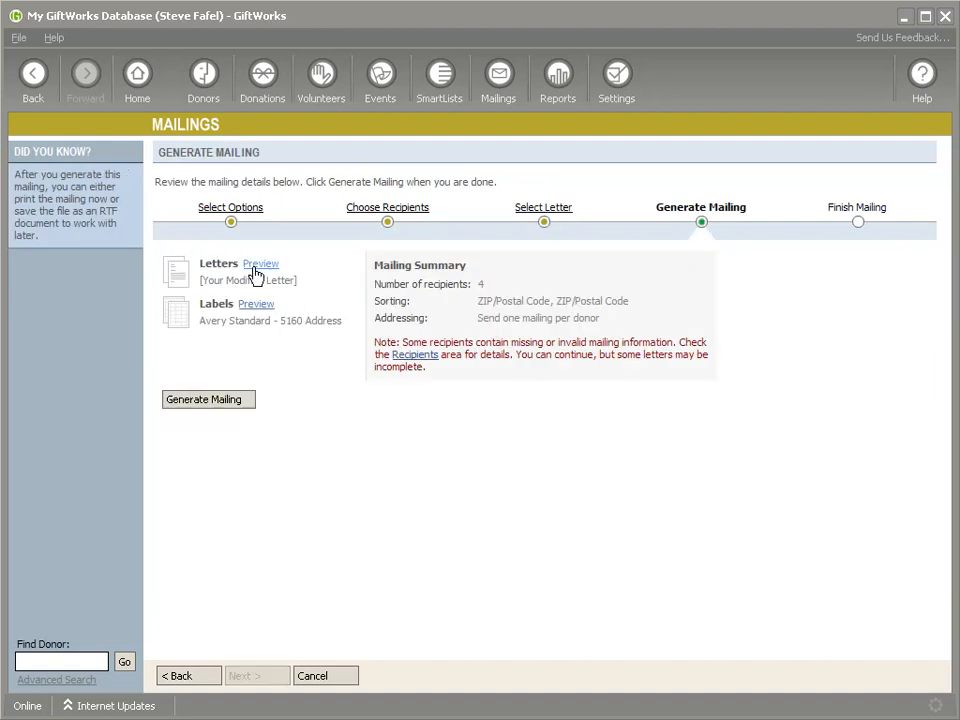
Preview the merged letters and compare the basket pick-up date and gift sentence across the recipients
left_click(256, 266)
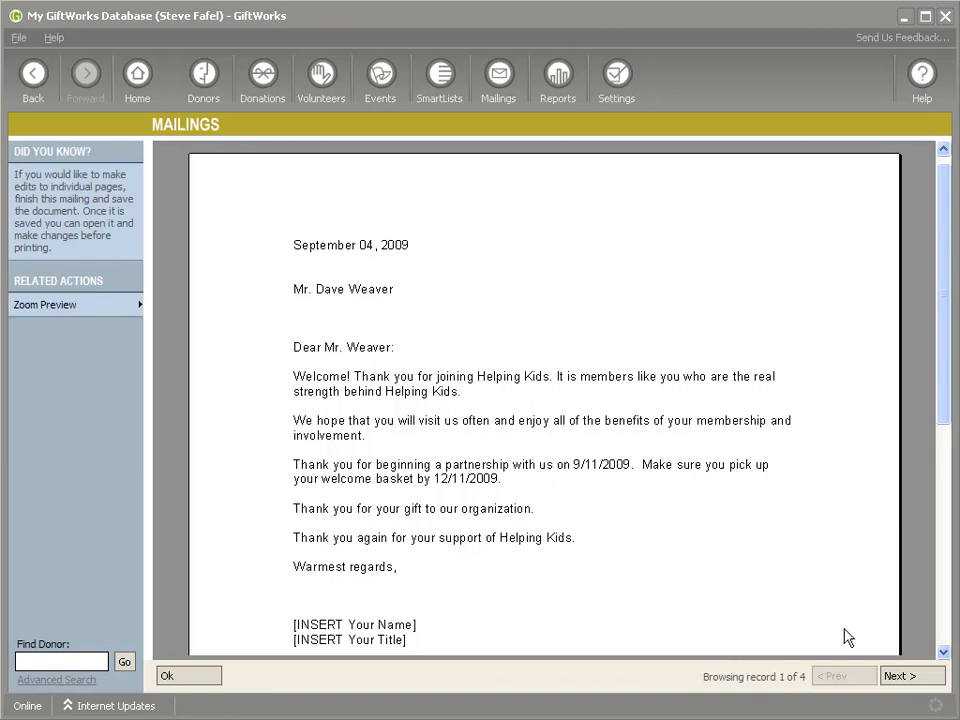
left_click(913, 679)
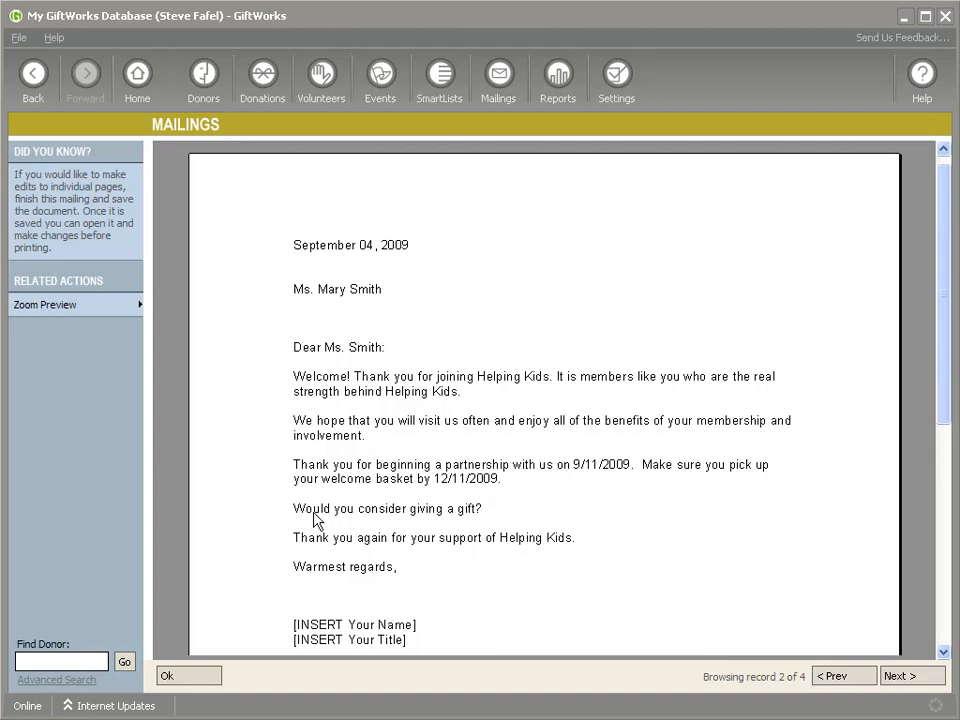
left_click(908, 680)
left_click(910, 678)
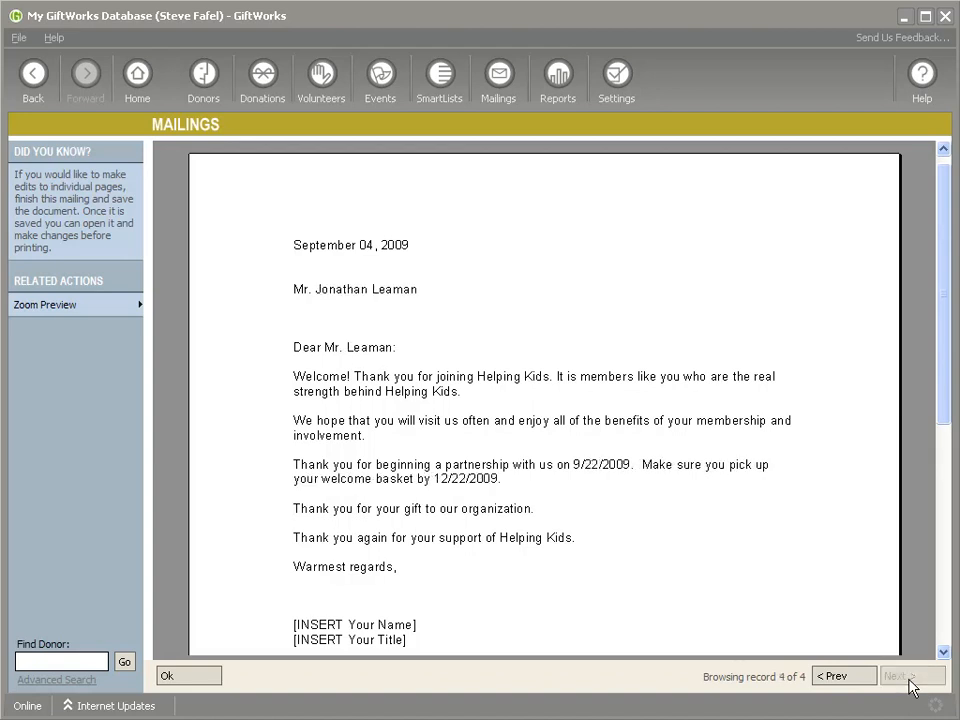
left_click(836, 677)
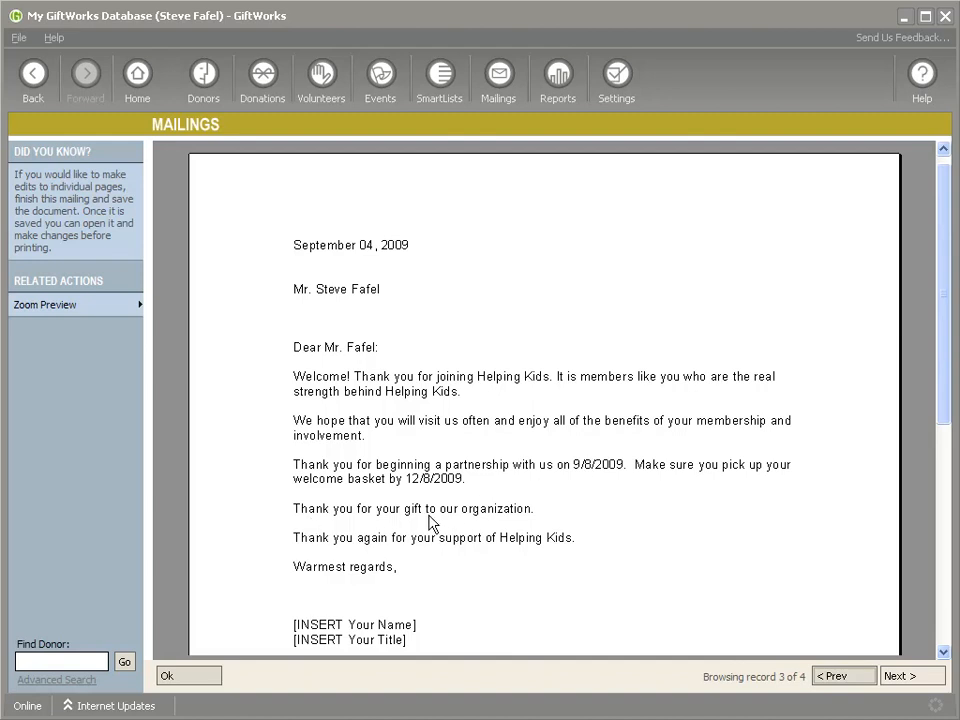
Close the letter preview and cancel the Welcome Letters mailing without generating it
left_click(205, 679)
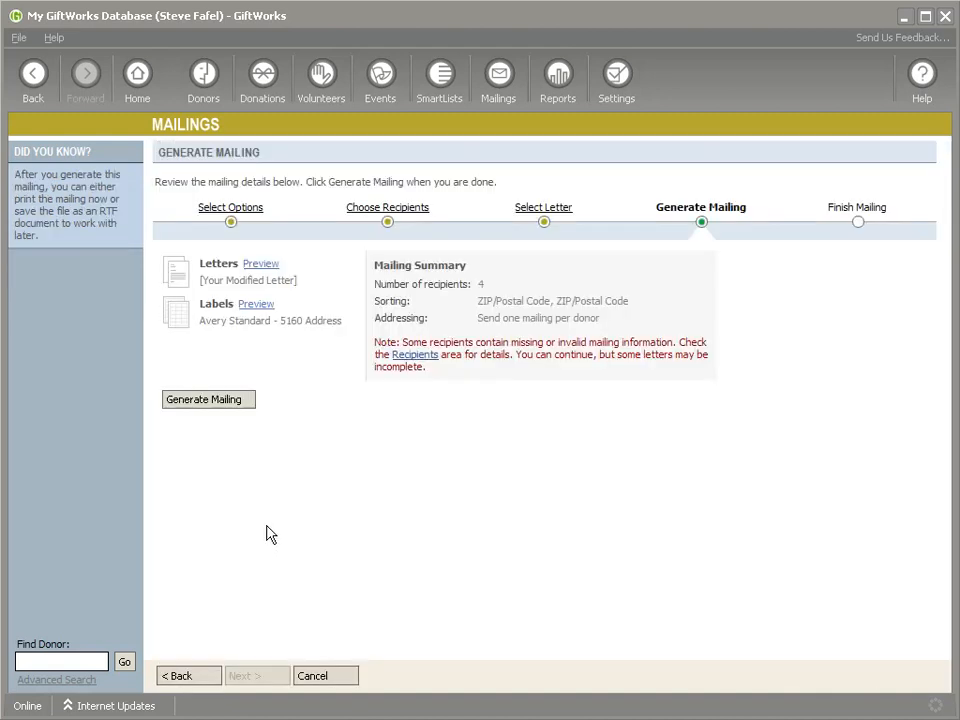
left_click(314, 680)
left_click(439, 410)
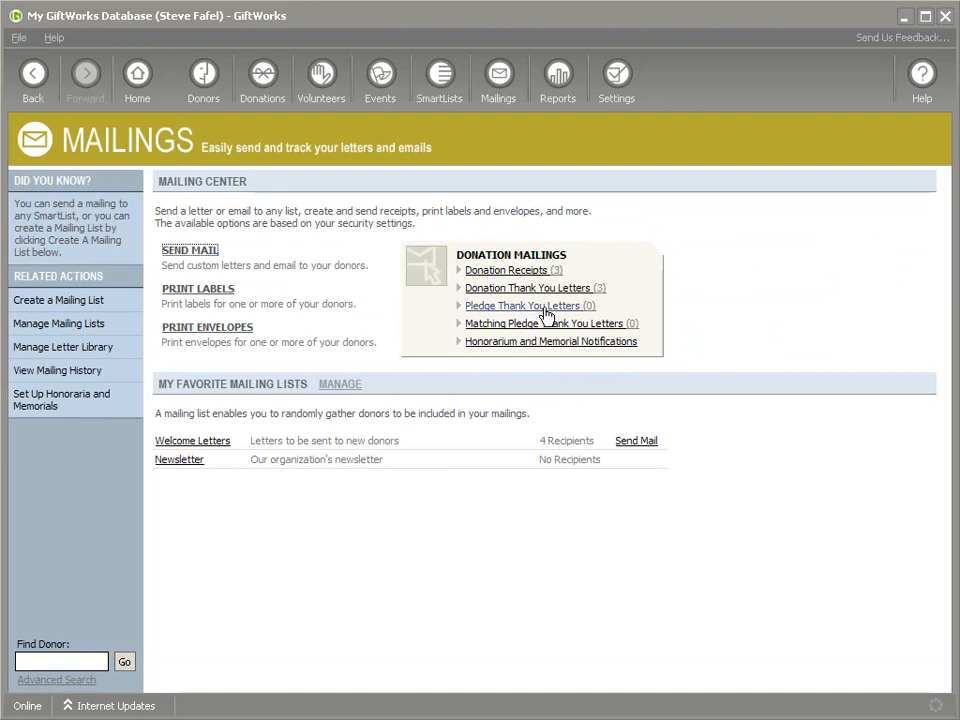
Start a Donation Thank You Letters mailing and open its Gift Thank You Letter for editing
left_click(549, 290)
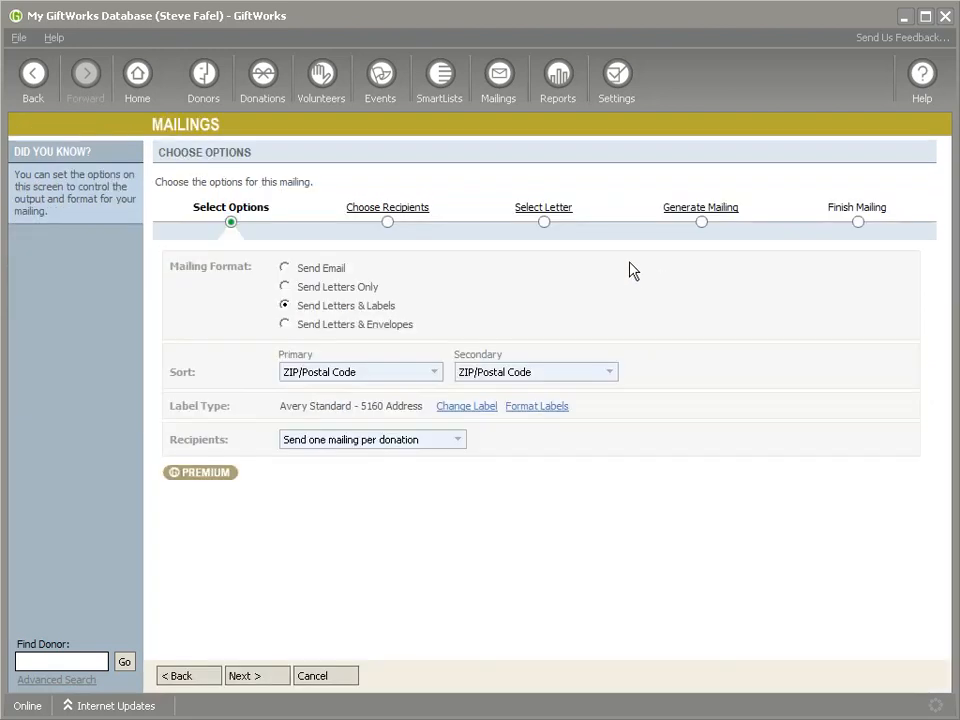
left_click(551, 214)
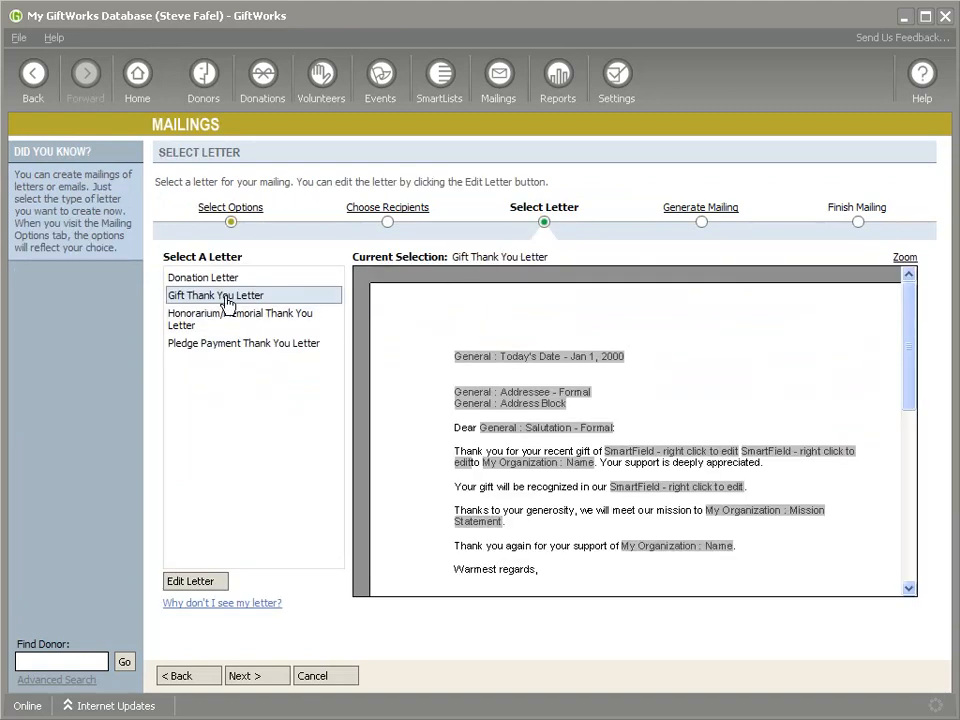
left_click(216, 586)
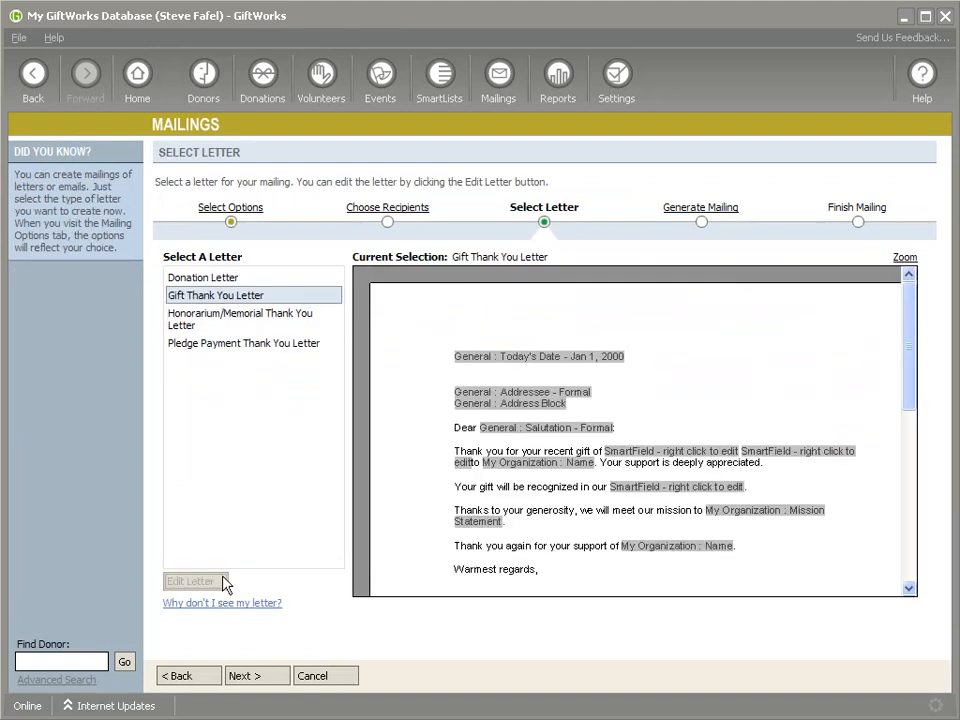
left_click_drag(928, 381, 928, 401)
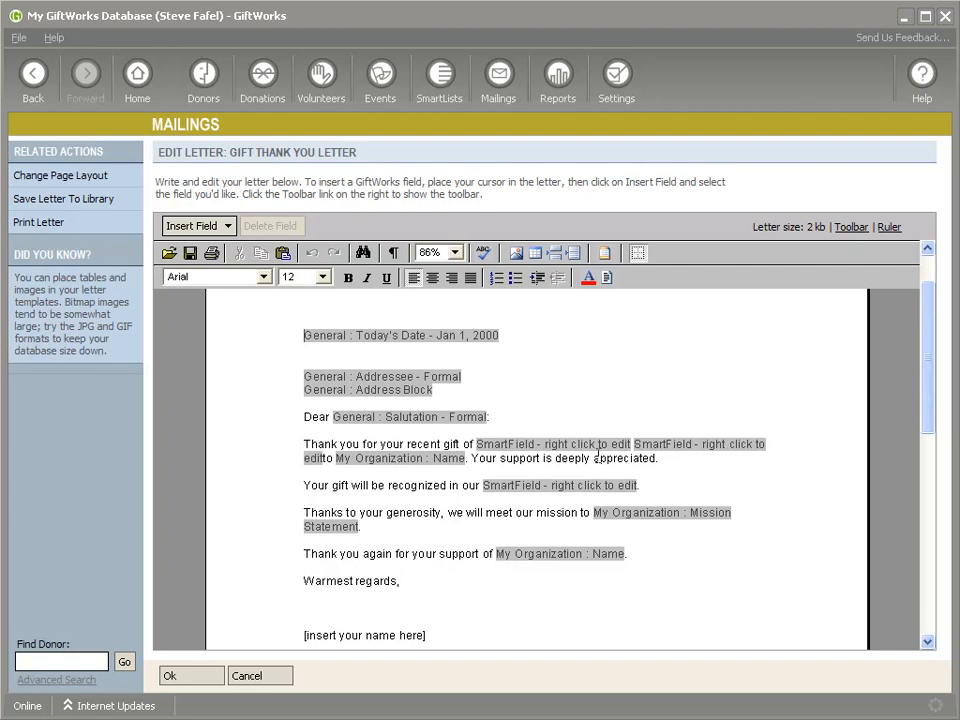
Open the first SmartField in the recent-gift sentence, review its payment type conditions against the letter text, and close it
left_click(519, 447)
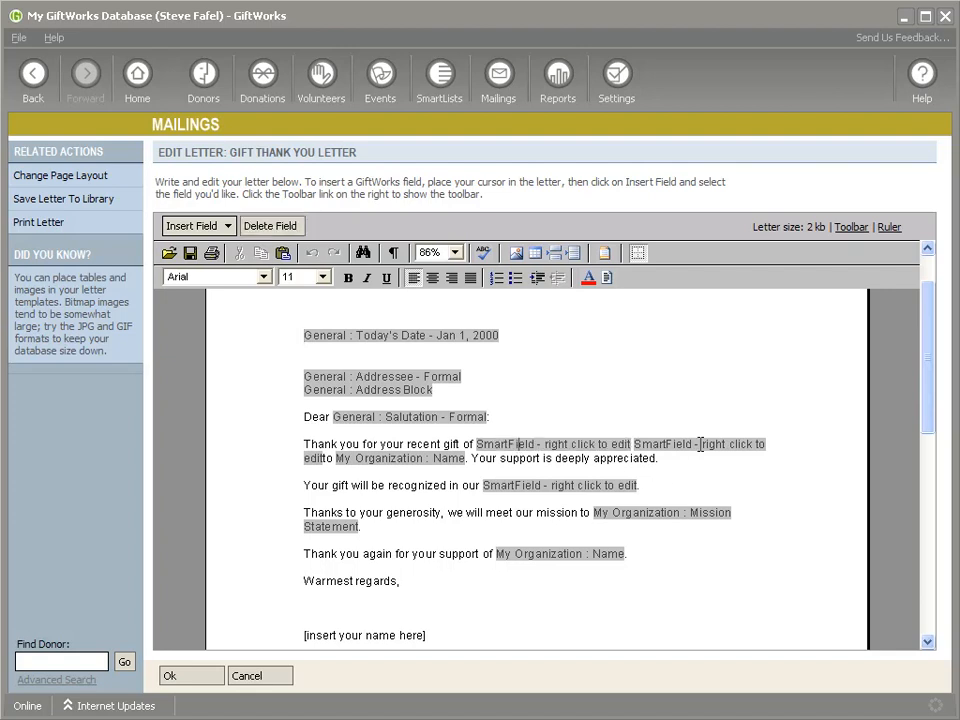
left_click(637, 449)
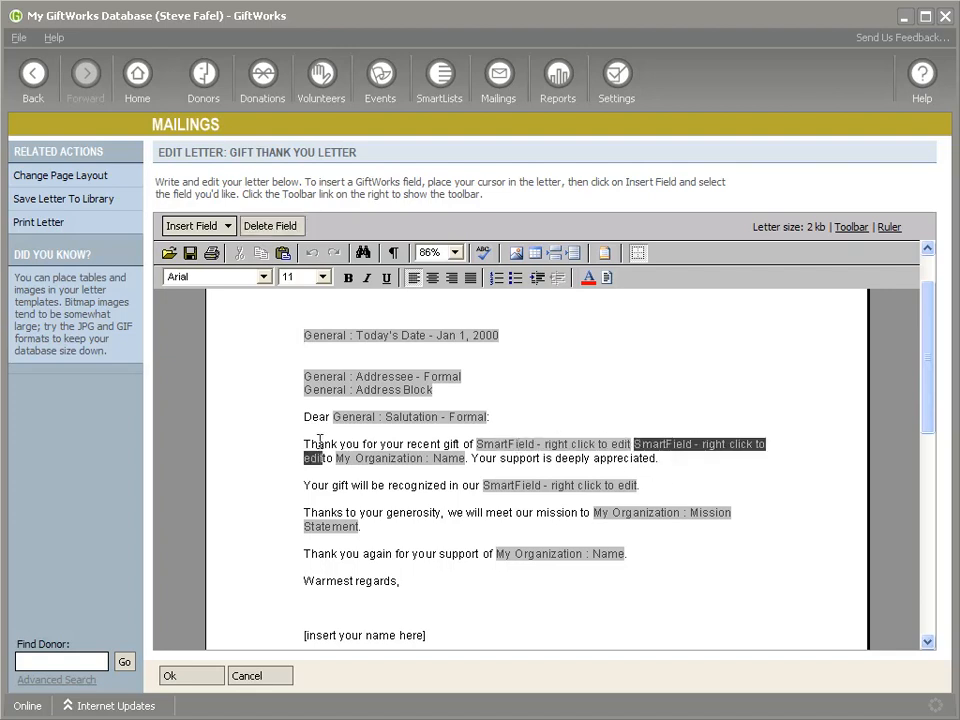
left_click(553, 441)
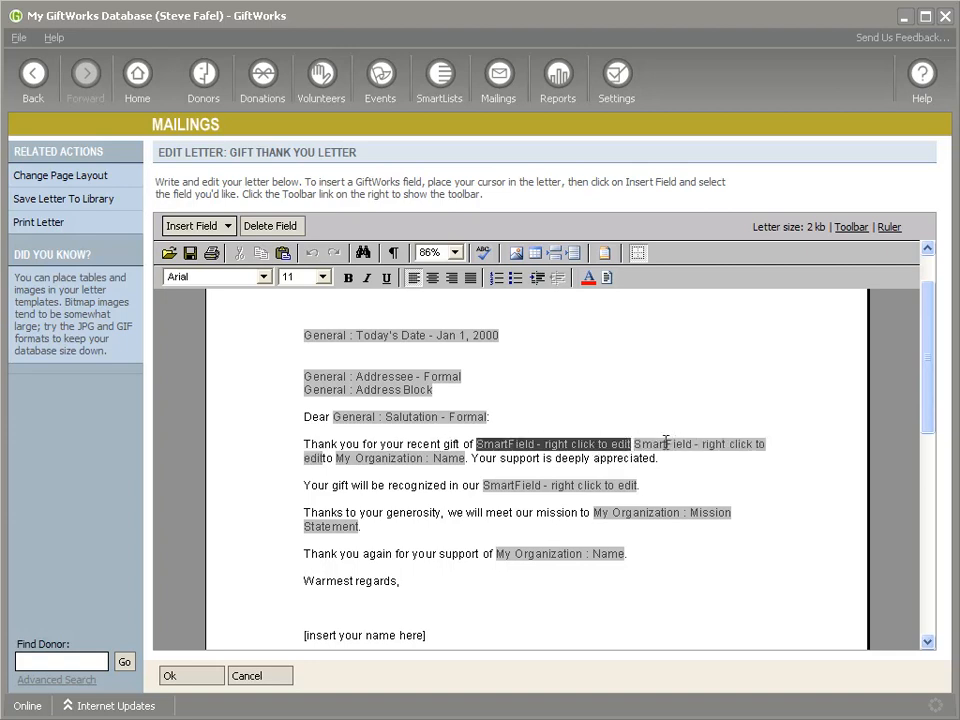
right_click(553, 450)
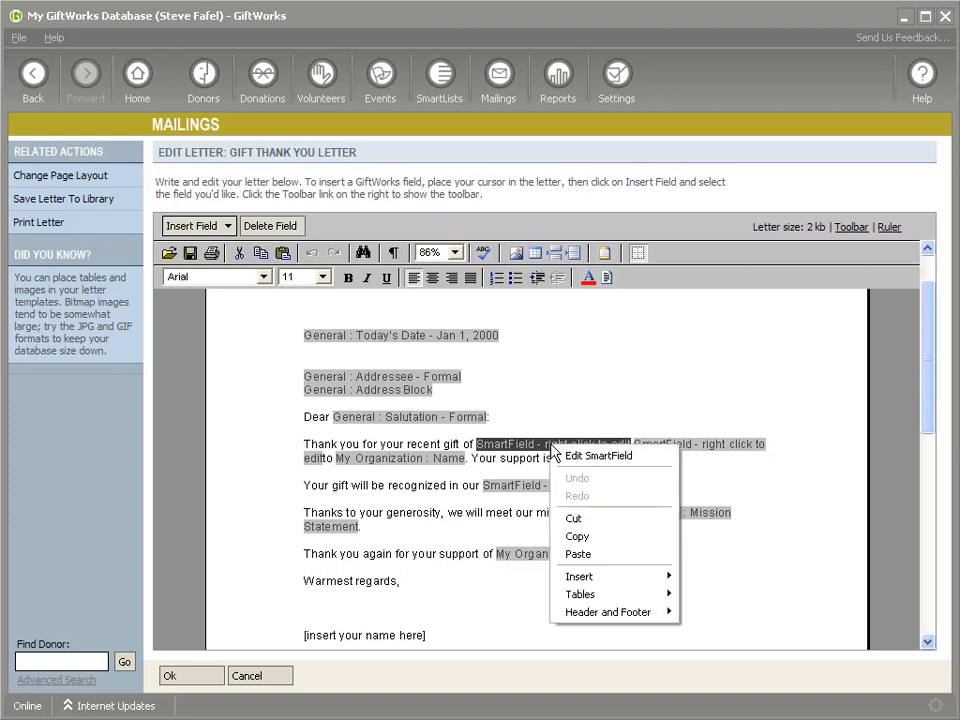
left_click(581, 459)
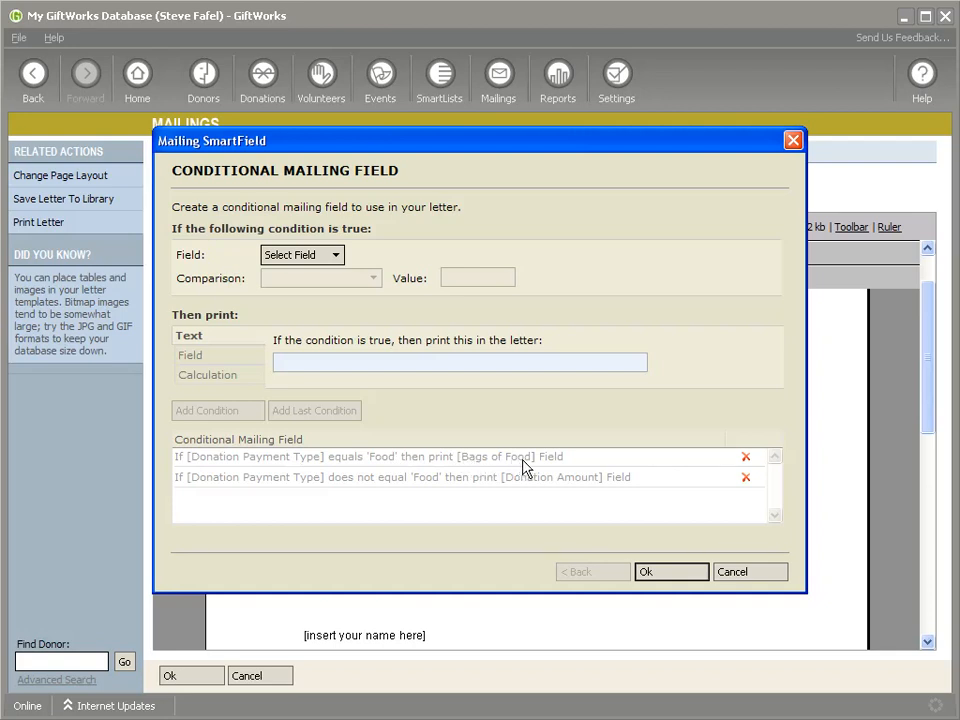
left_click_drag(609, 150, 826, 158)
left_click_drag(482, 160, 640, 158)
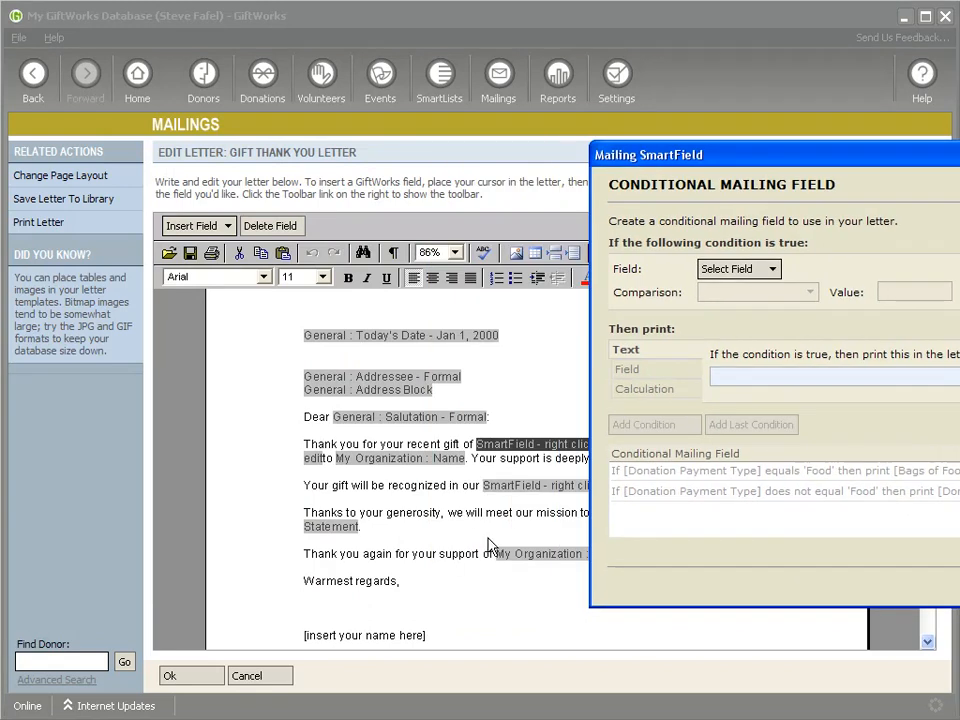
left_click_drag(724, 163, 774, 168)
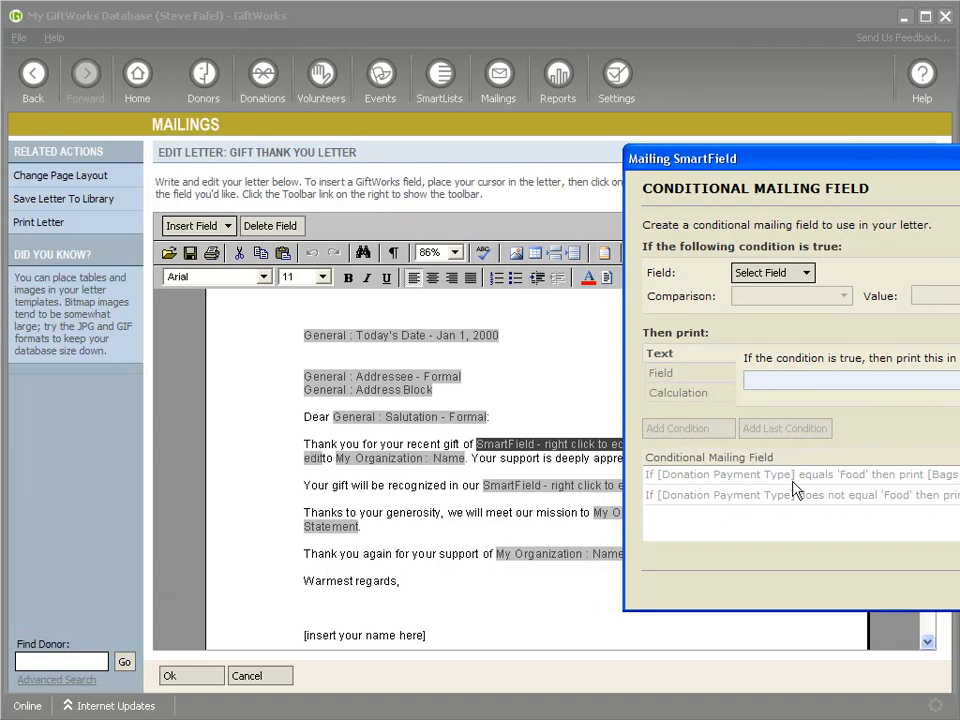
left_click_drag(873, 160, 409, 145)
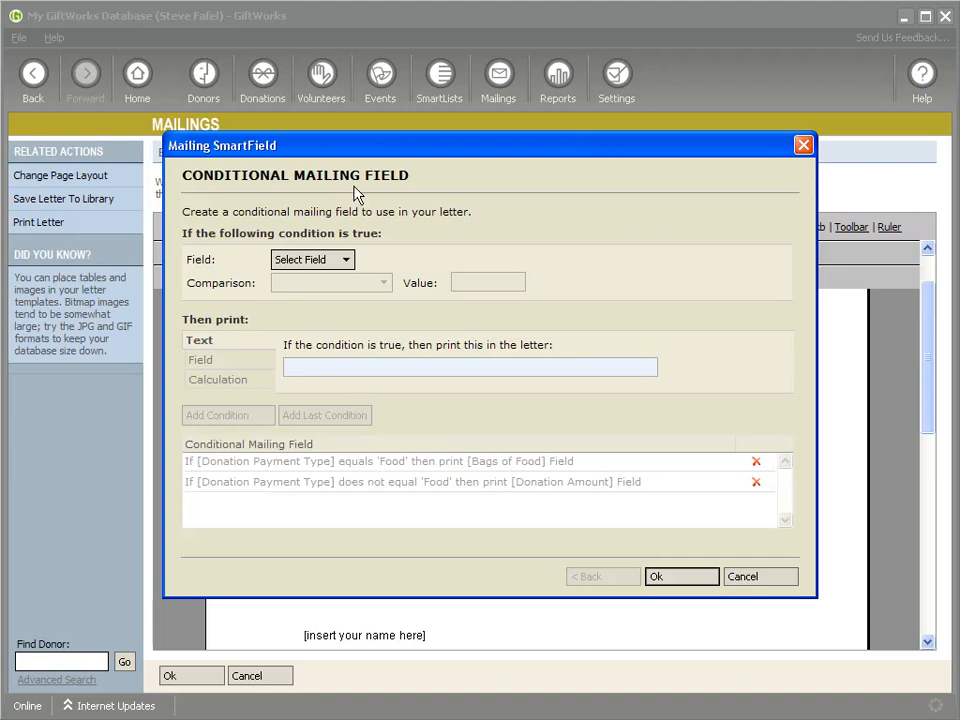
left_click_drag(293, 162, 642, 171)
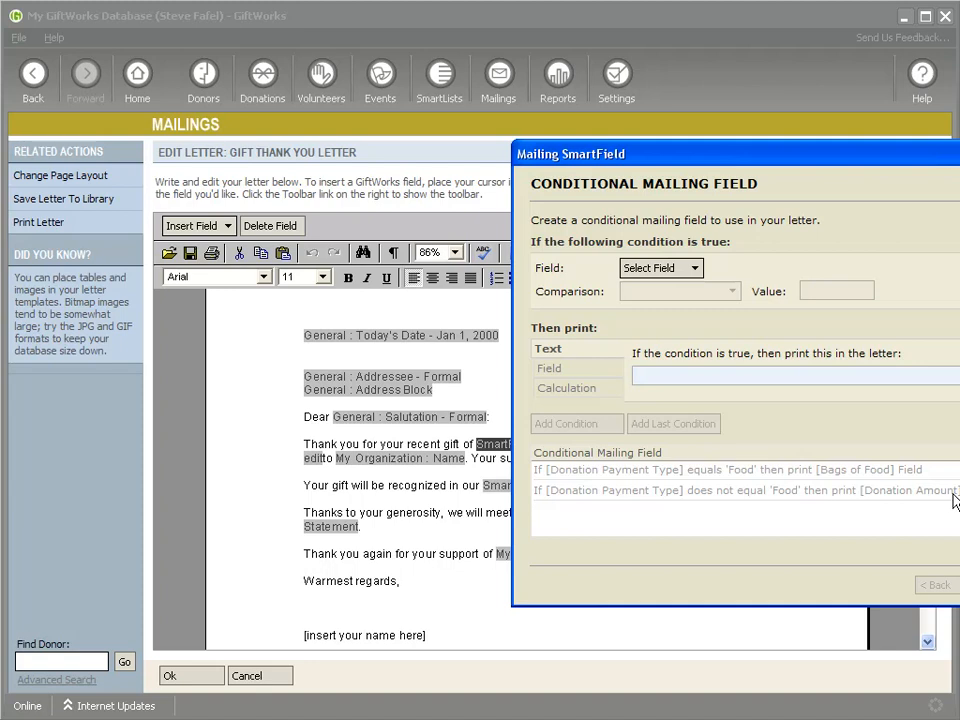
key("Return")
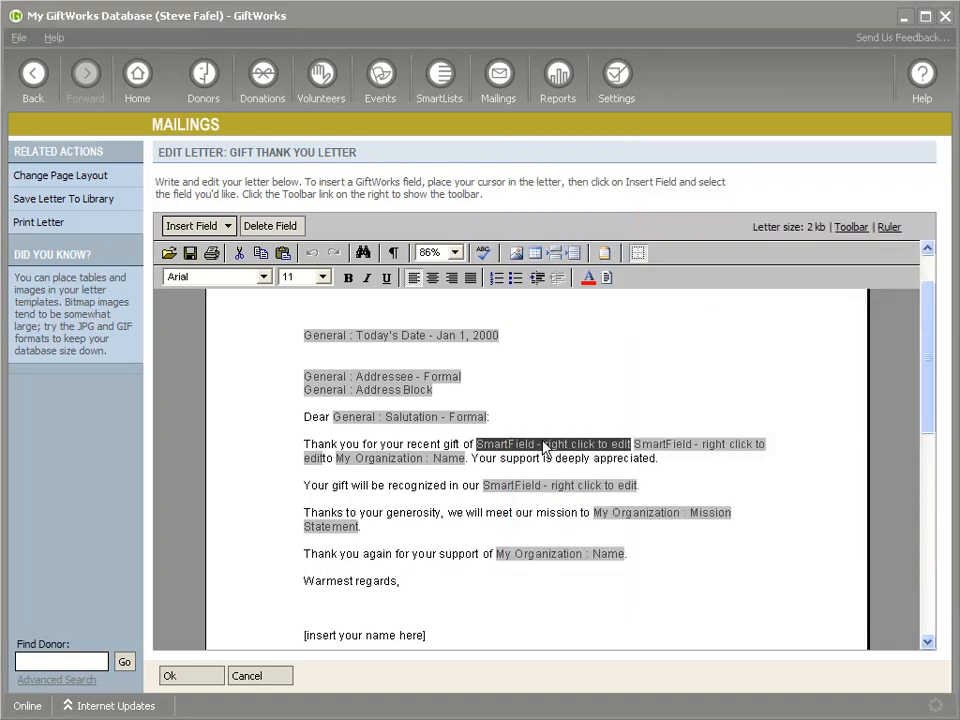
Review the condition of the second SmartField in the recent-gift sentence and check how the two adjacent SmartFields fit the sentence
right_click(668, 445)
left_click(675, 452)
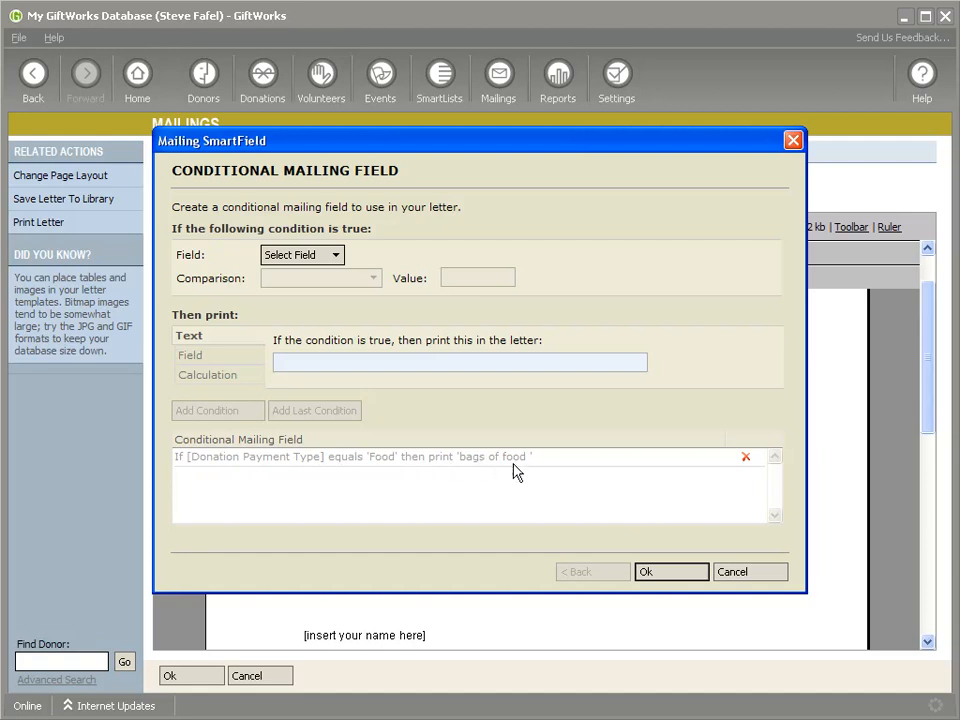
left_click(678, 574)
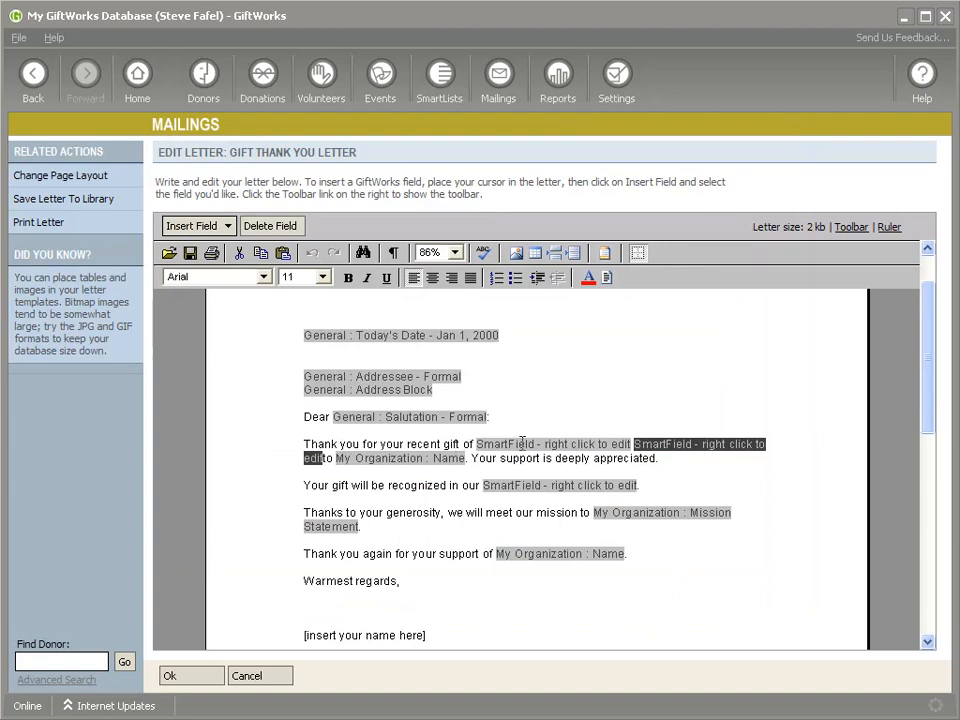
left_click(572, 445)
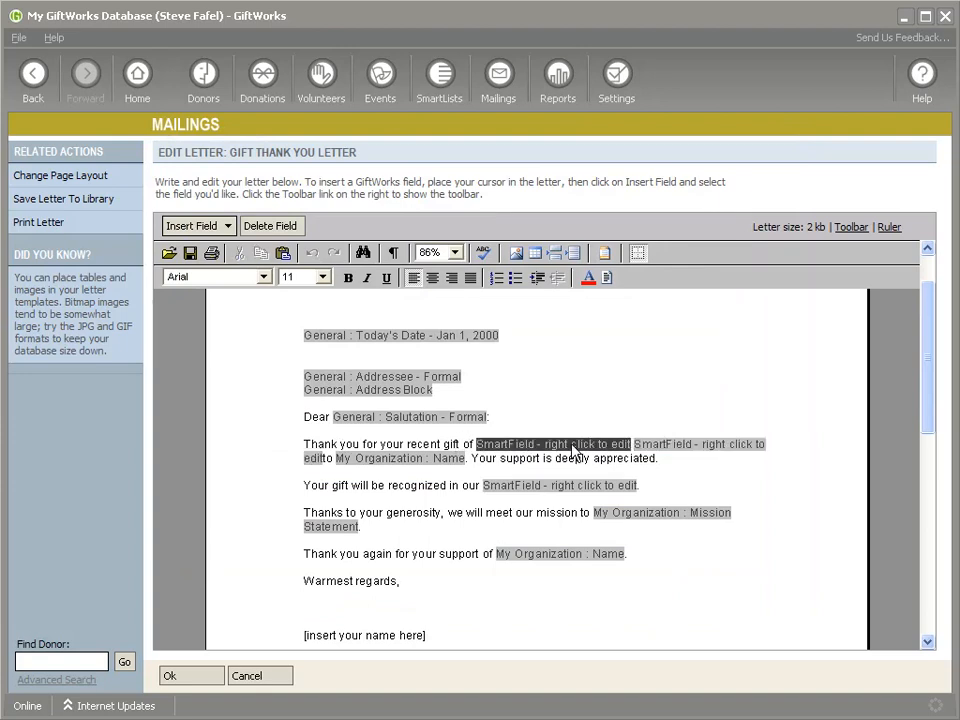
left_click(667, 446)
left_click(408, 443)
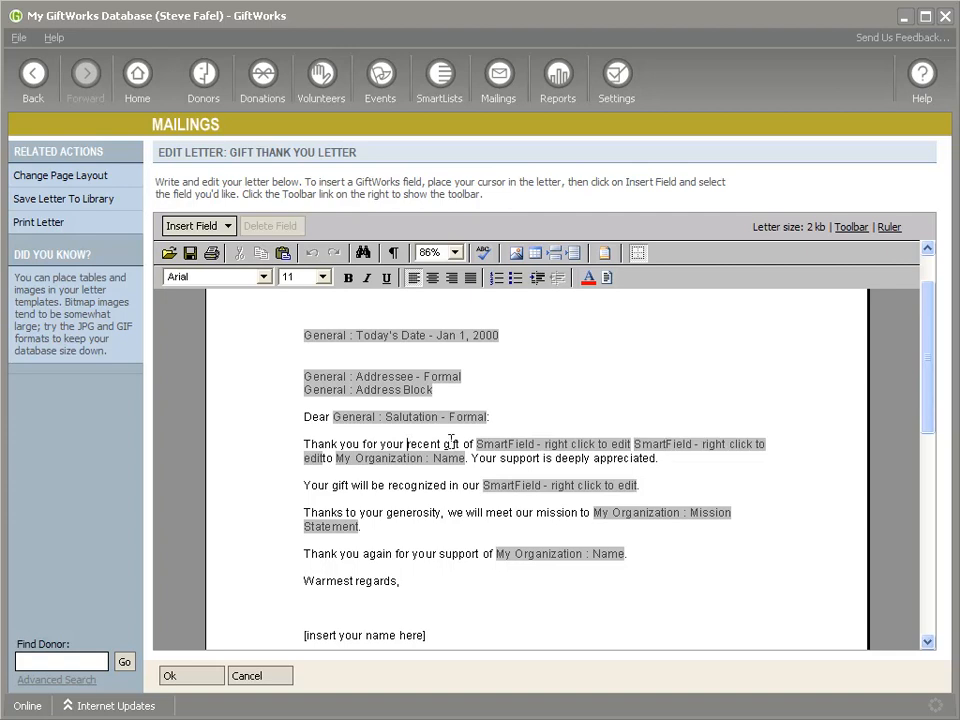
left_click(514, 443)
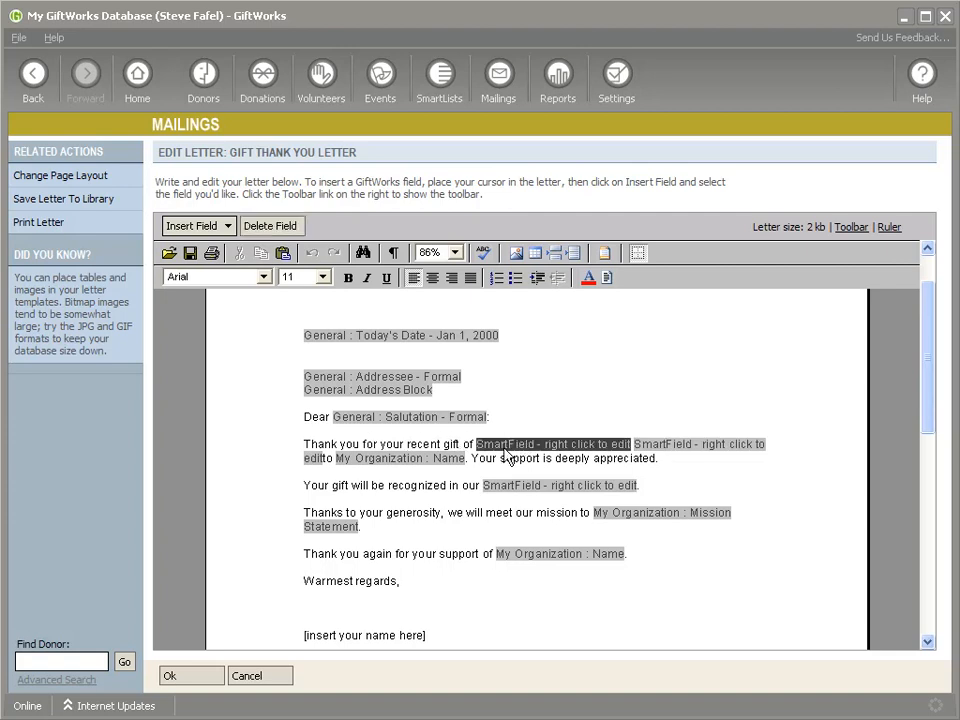
Open the SmartField in the gift recognition sentence, review all its recognition circle conditions, and close it
left_click(350, 484)
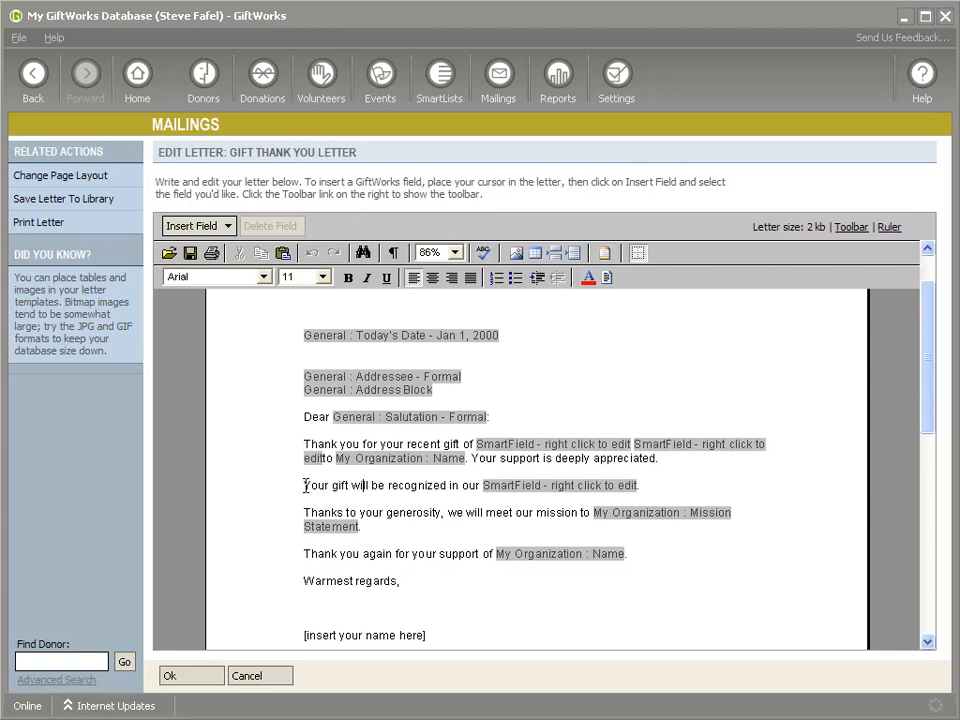
right_click(525, 488)
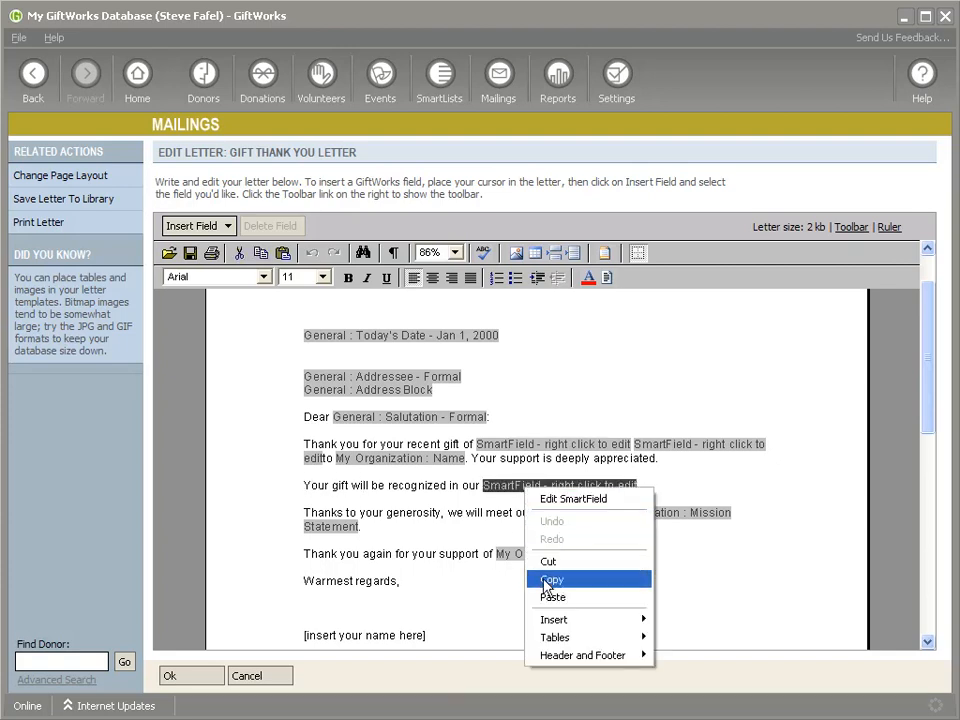
left_click(376, 558)
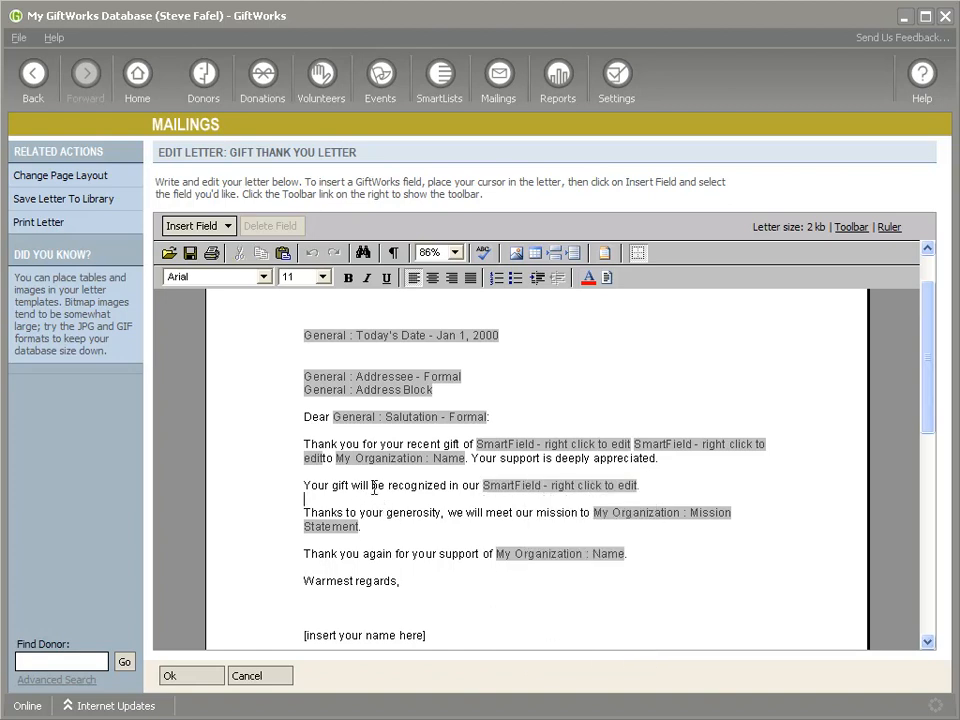
right_click(518, 489)
left_click(548, 497)
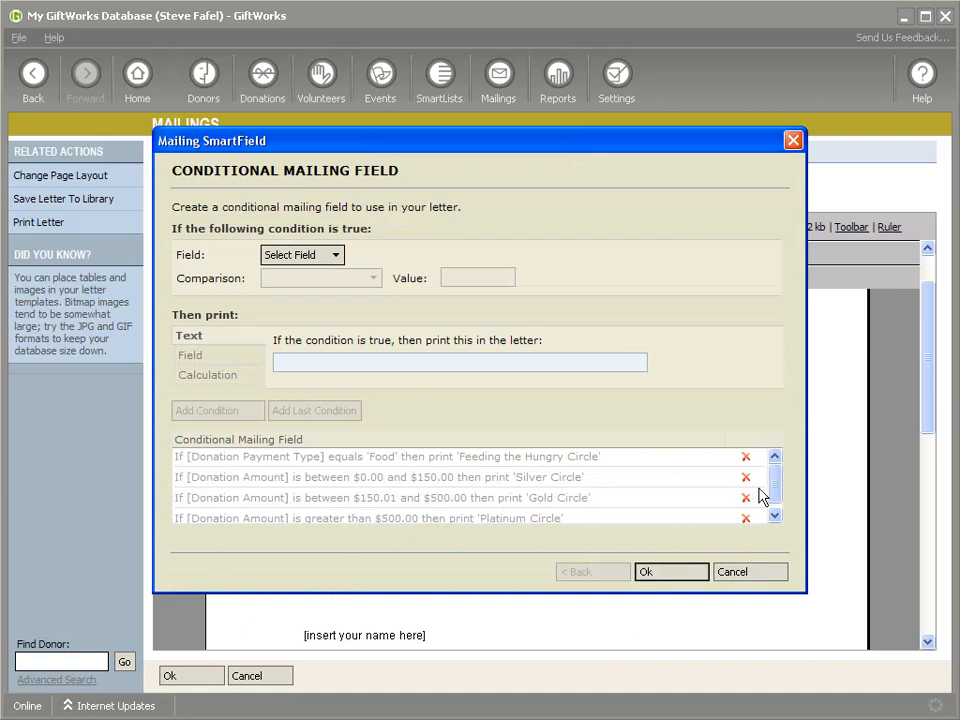
left_click_drag(775, 494, 718, 489)
left_click(671, 573)
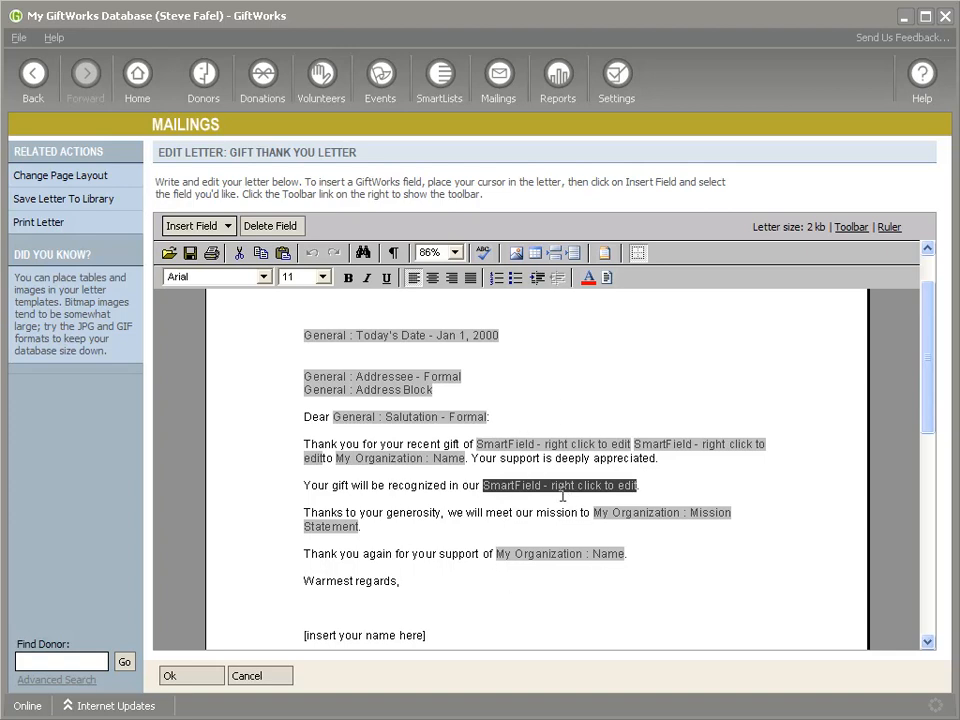
Accept the Gift Thank You Letter and preview the merged letters from the Generate Mailing stage
left_click(188, 677)
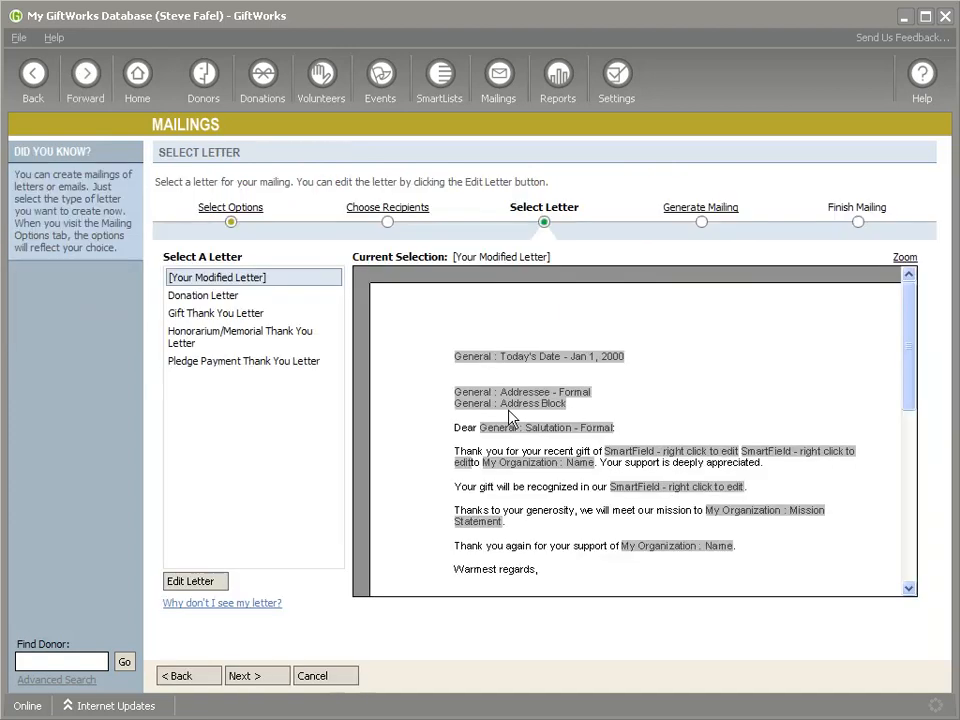
left_click(665, 207)
left_click(266, 265)
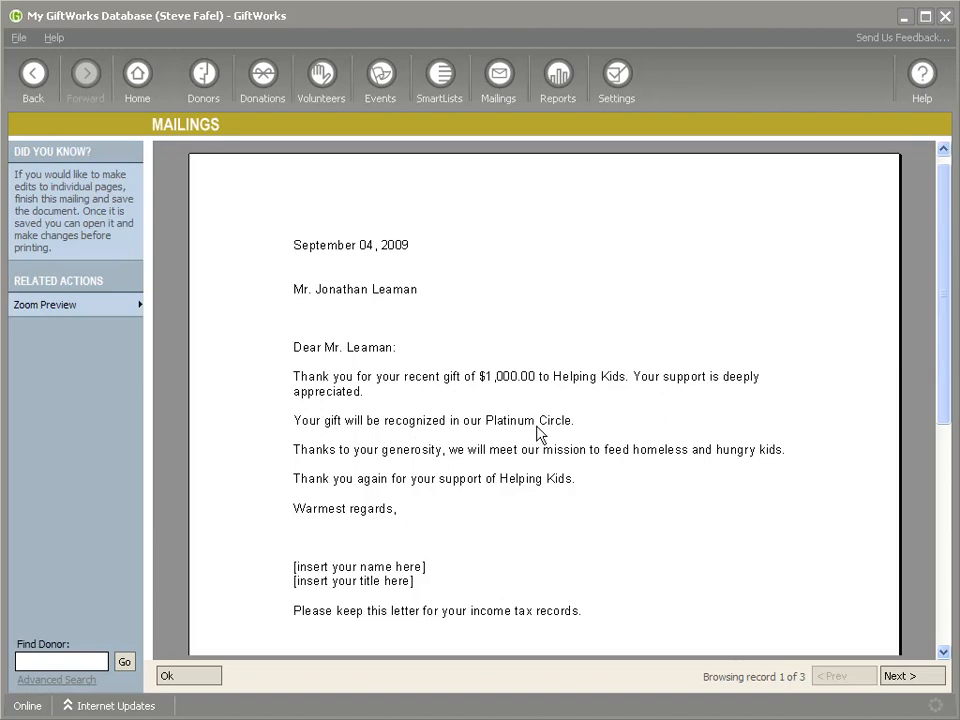
Compare the gift and recognition circle wording across the recipients' merged letters and close the preview
left_click(926, 676)
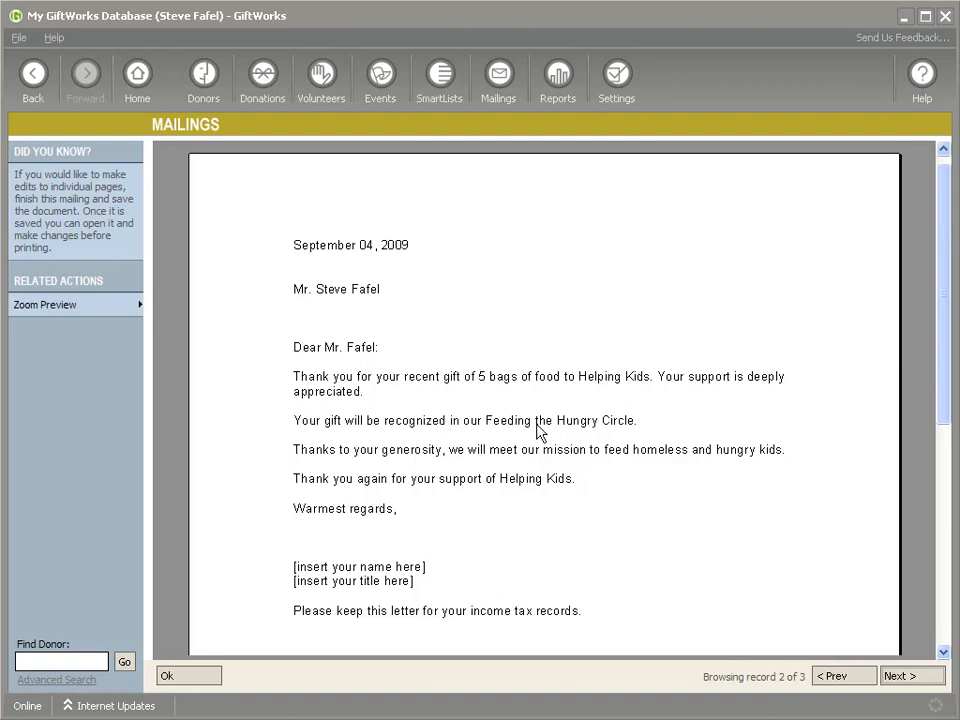
left_click(914, 677)
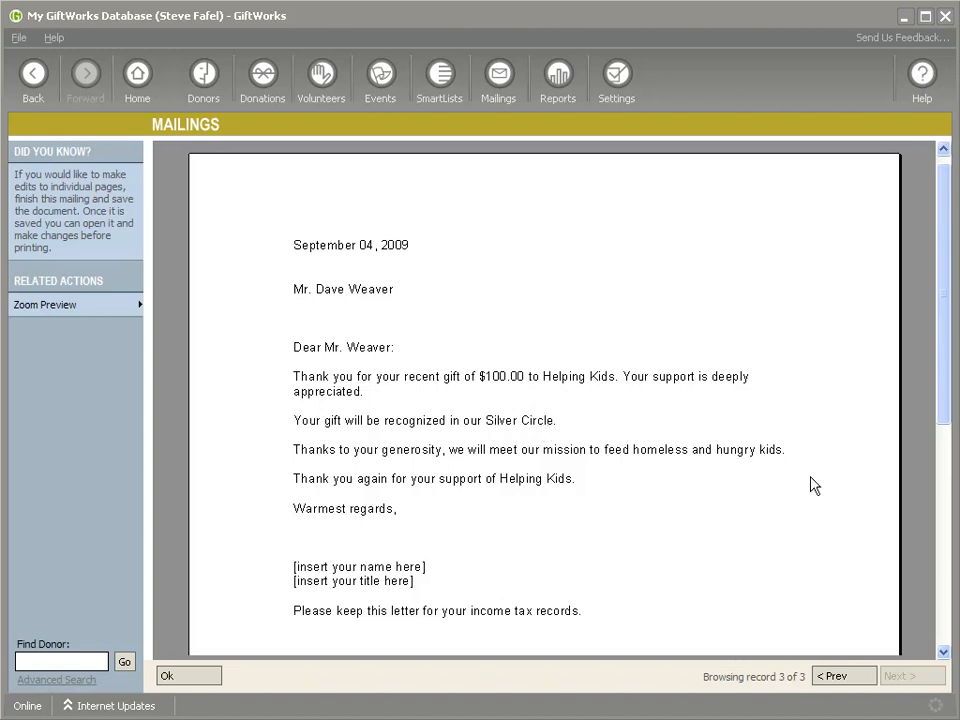
left_click(830, 680)
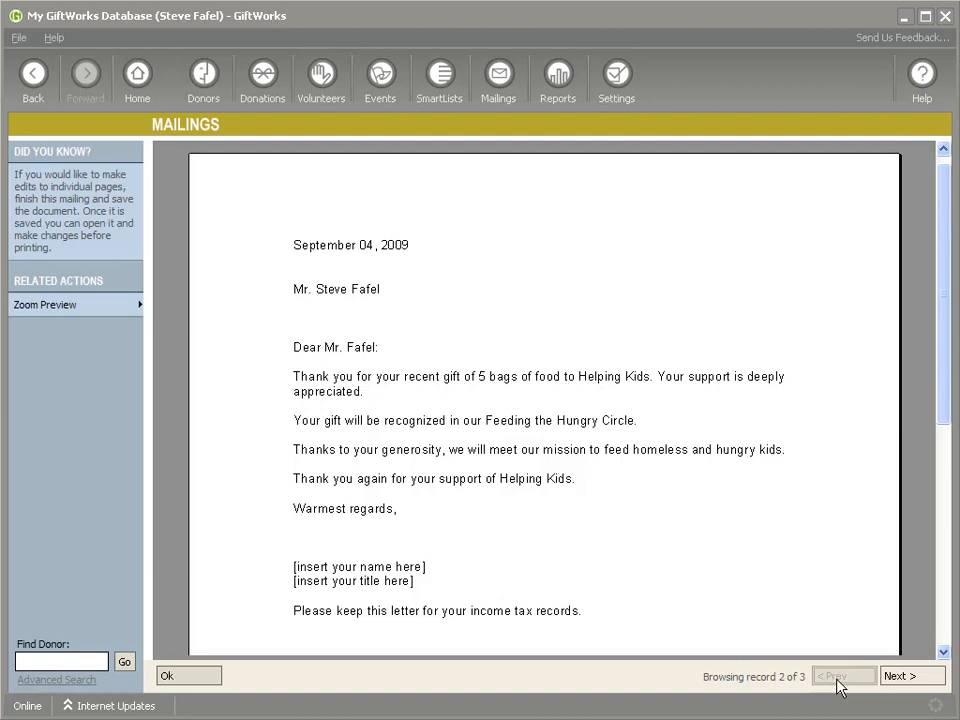
left_click(838, 684)
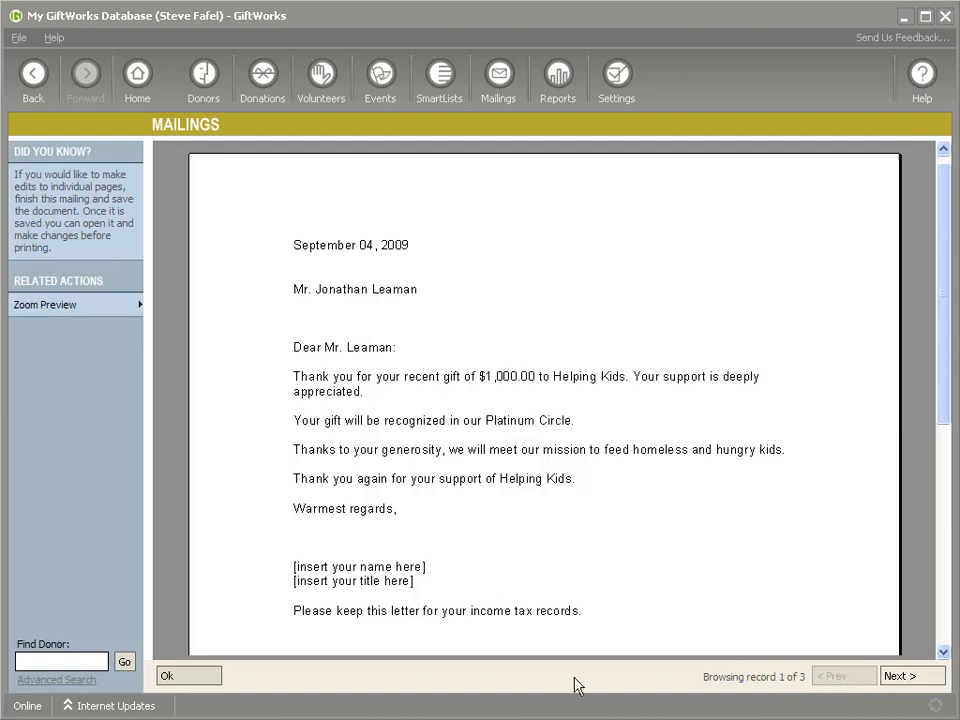
left_click(184, 680)
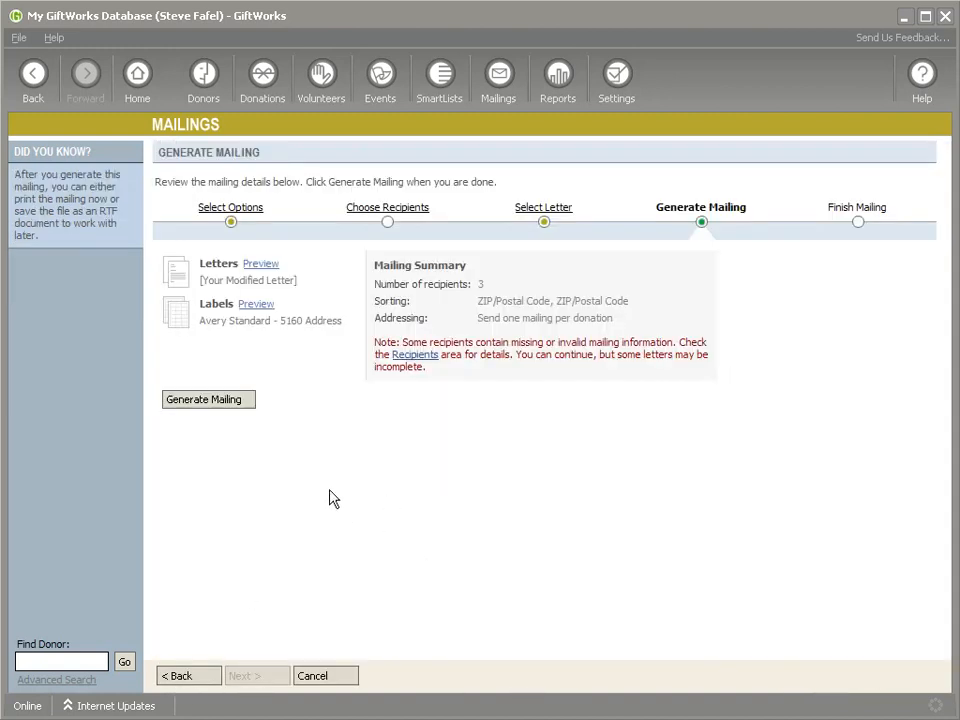